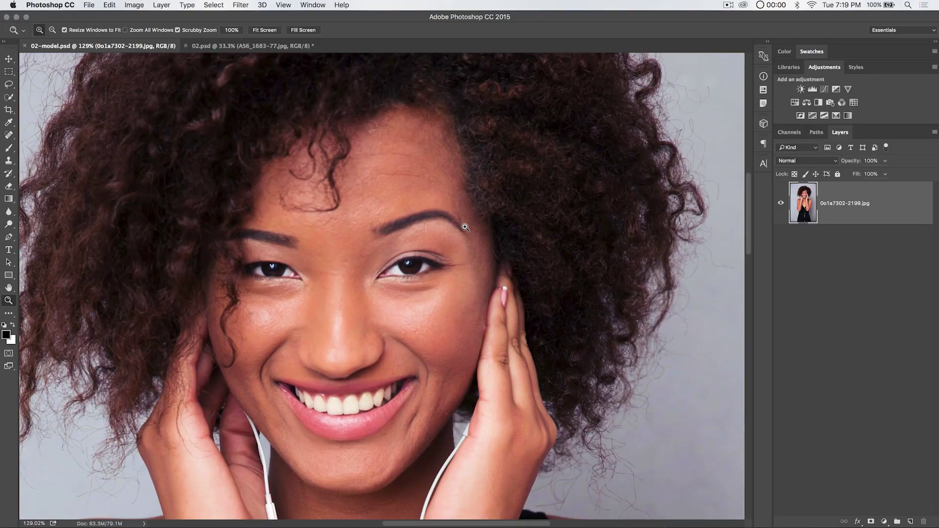
Step: Zoom in and pan around the face to inspect the curly hair edges against the grey backdrop
scroll(513, 214, "up", 5)
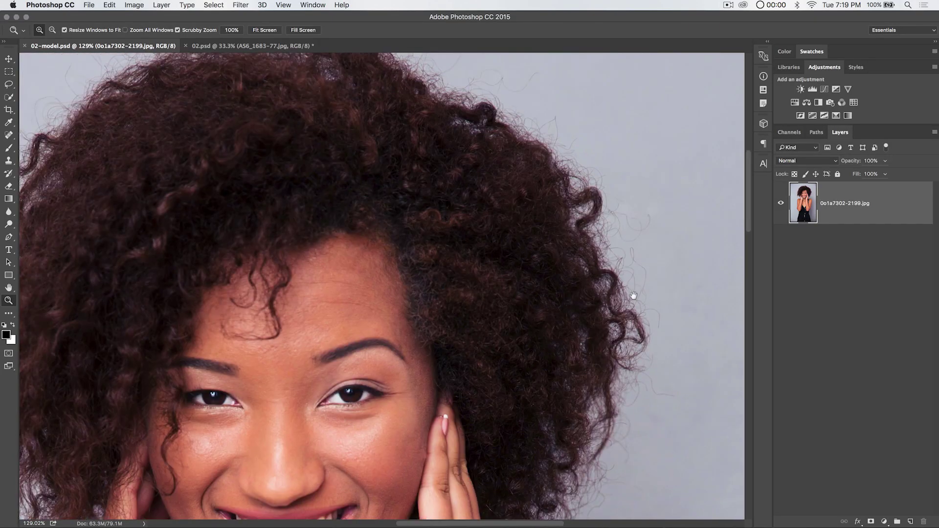
scroll(633, 296, "up", 5)
scroll(633, 209, "left", 6)
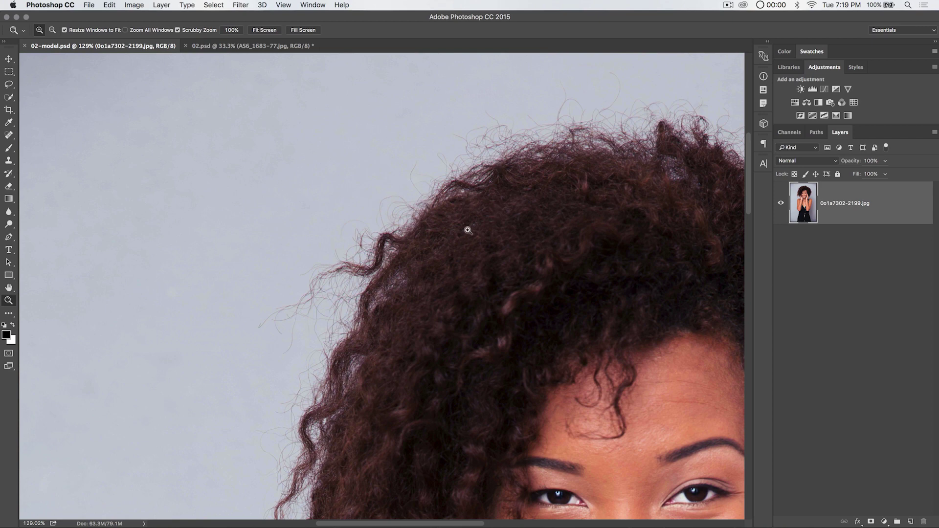
key("h")
left_click_drag(486, 277, 520, 140)
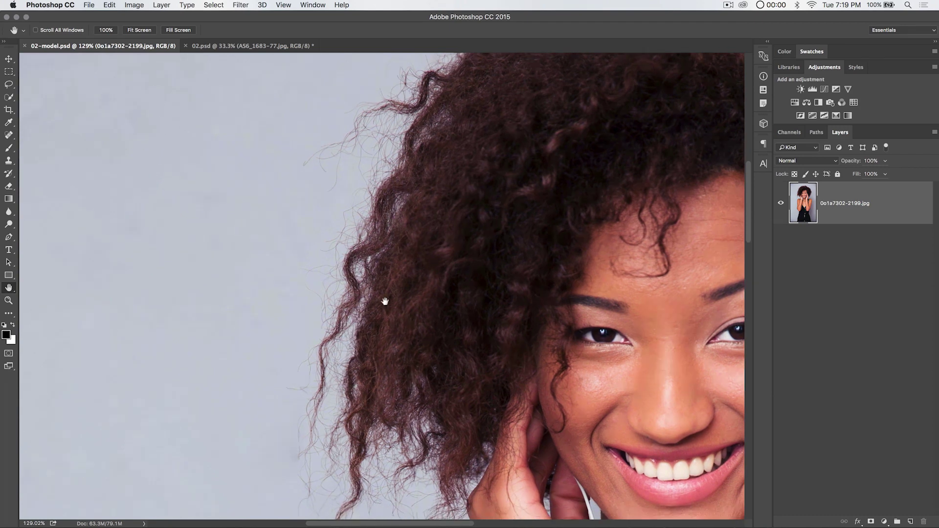
left_click_drag(484, 359, 379, 364)
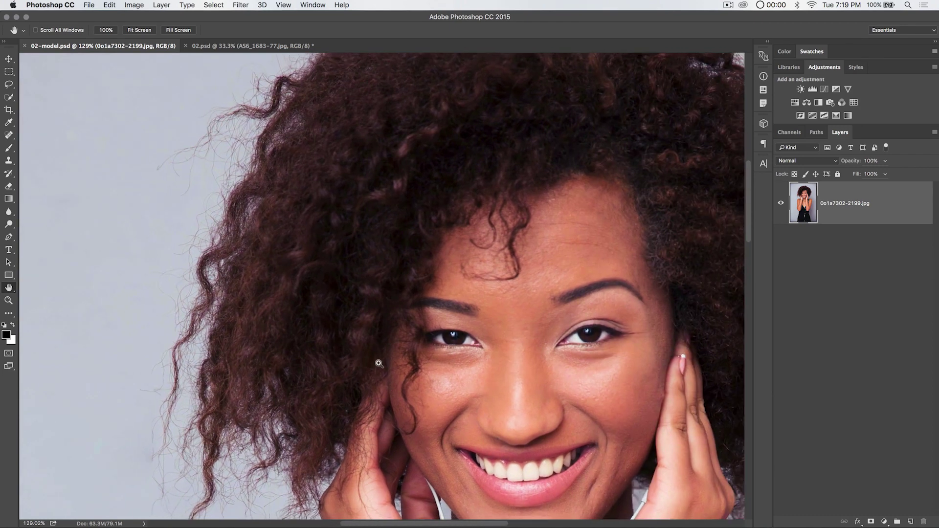
Step: Zoom out to 33.3% to see the whole model, then bring up the 02.psd forest document
key("super+minus")
key("super+minus")
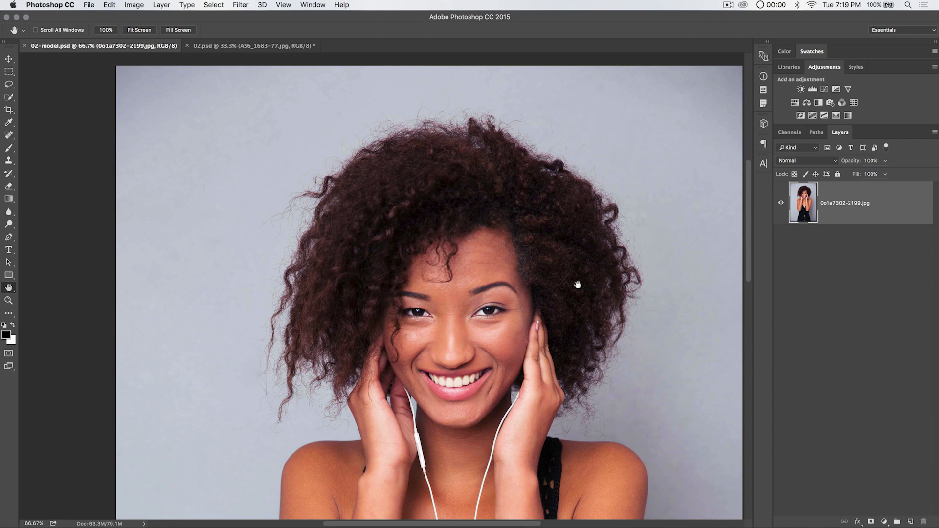
key("super+minus")
key("super+minus")
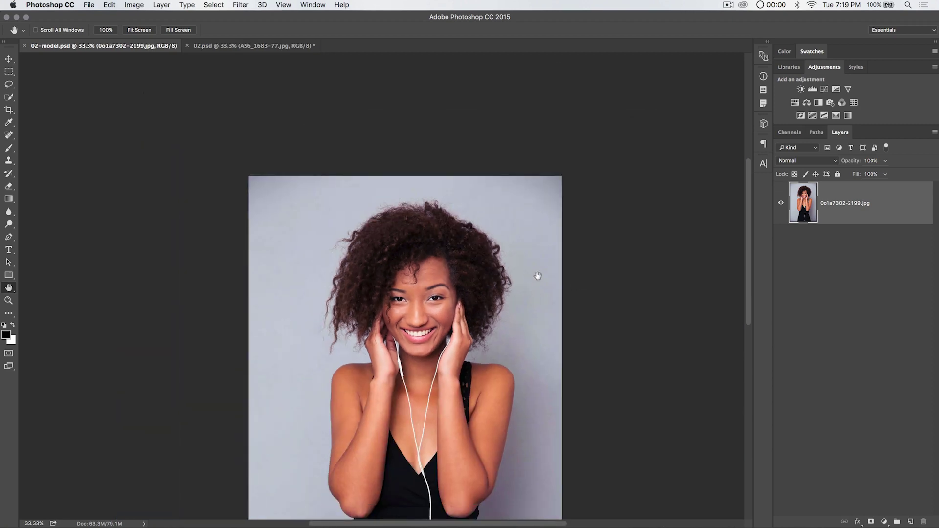
left_click_drag(484, 305, 485, 208)
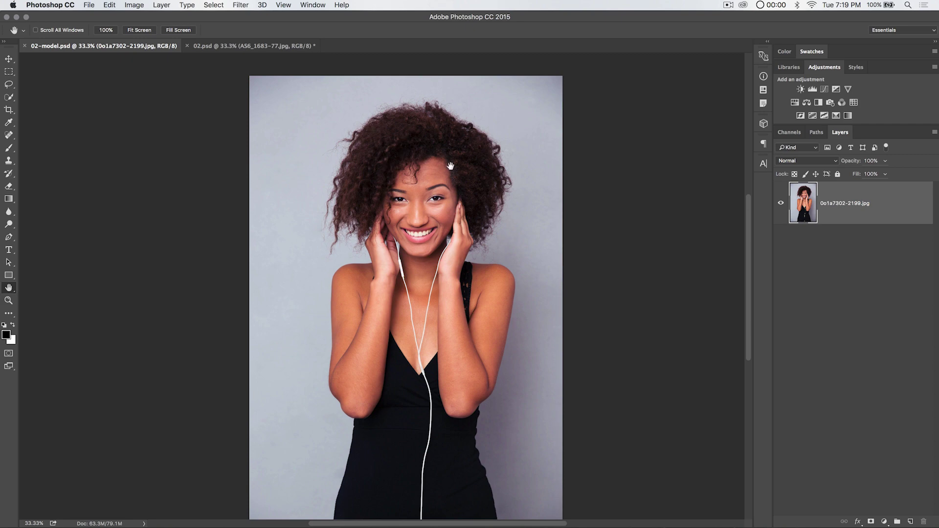
left_click(293, 45)
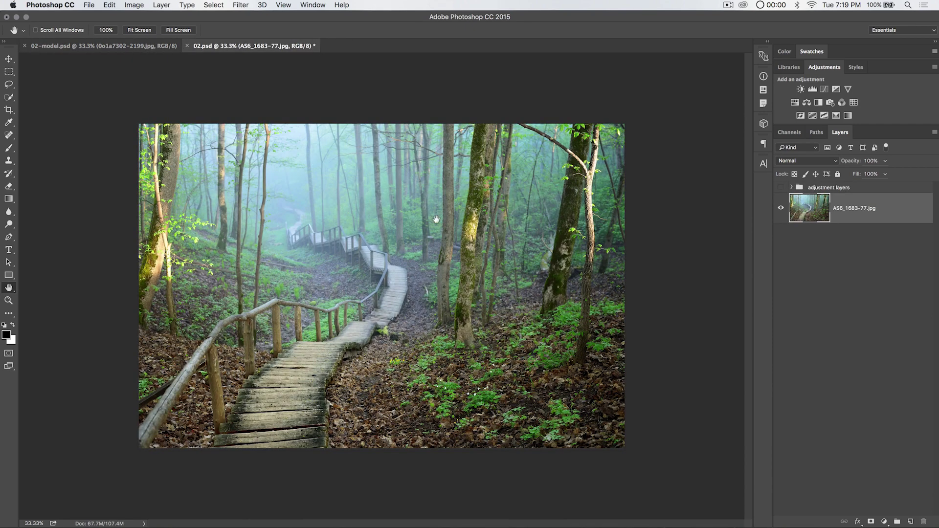
Step: Return to the 02-model.psd portrait and bring up the Image menu
left_click(107, 46)
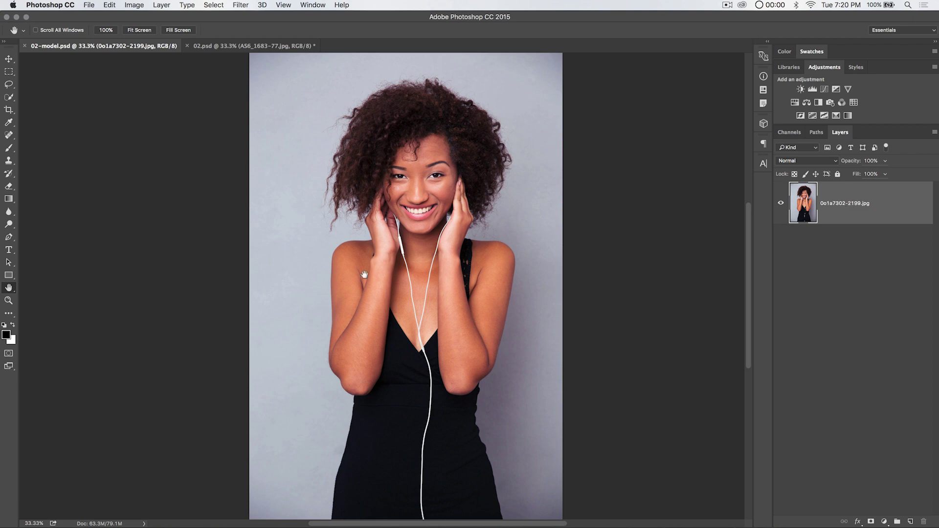
left_click(134, 4)
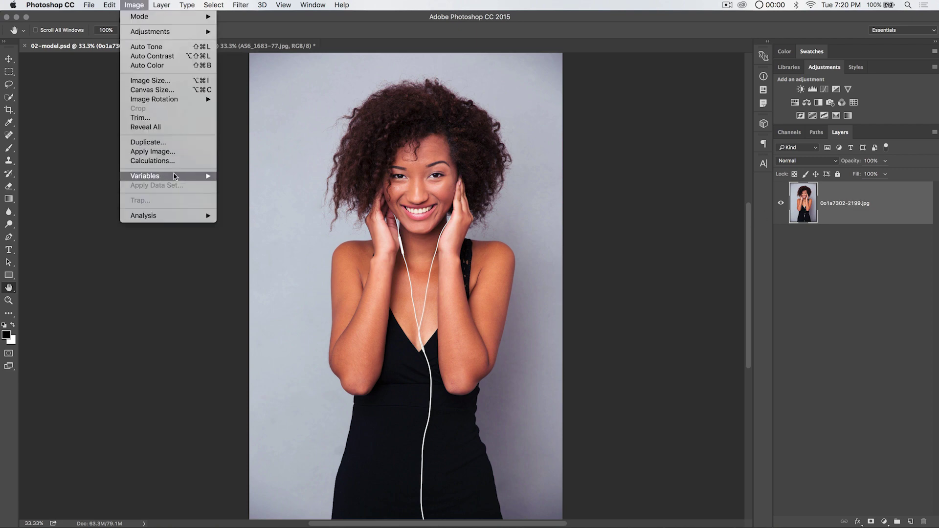
Step: Preview the Image > Calculations dialog off to the side, then cancel without applying
left_click(152, 162)
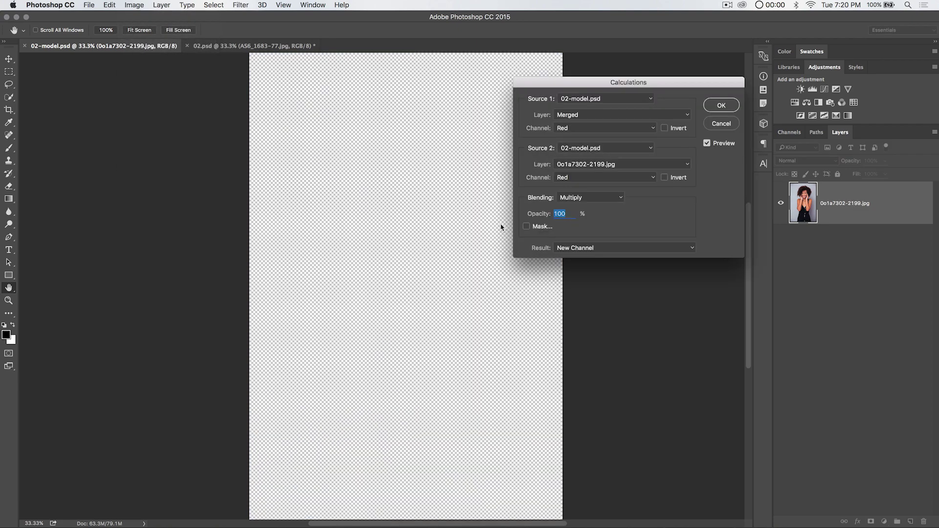
left_click_drag(618, 87, 621, 130)
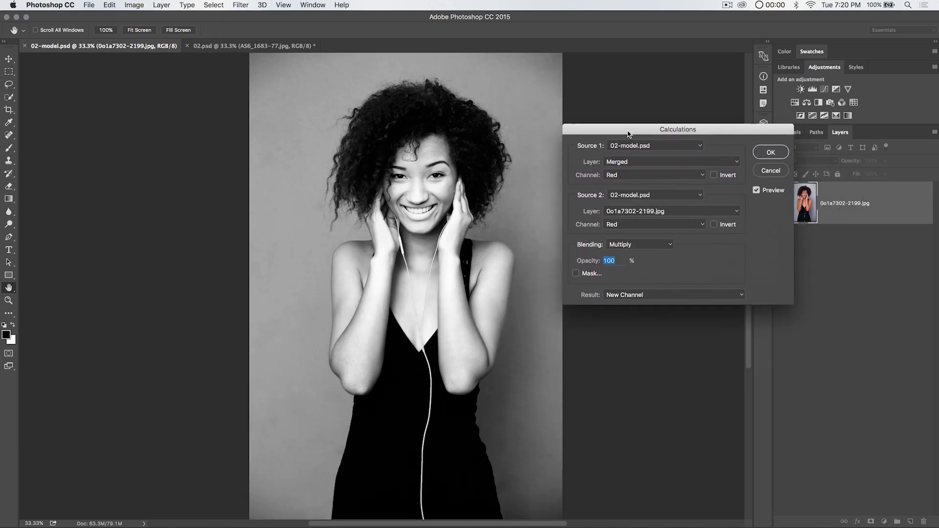
left_click_drag(690, 130, 600, 108)
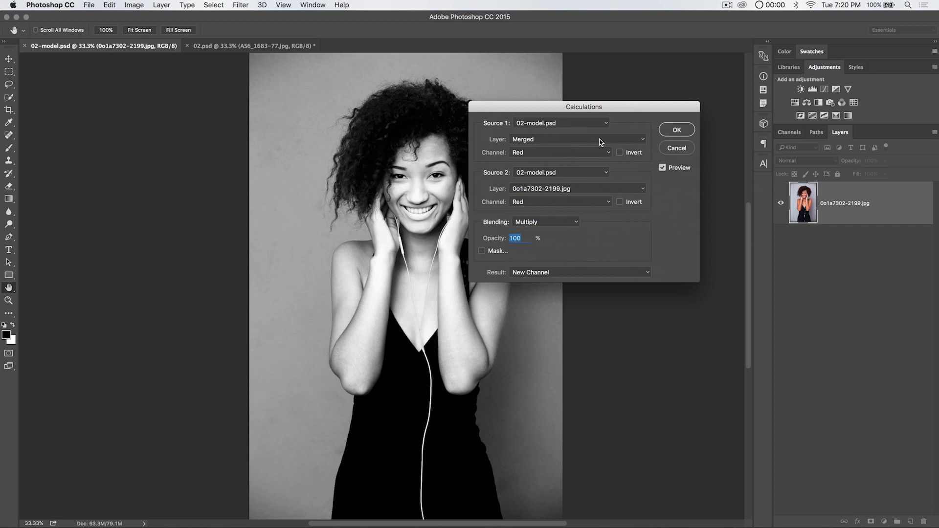
left_click(676, 147)
Step: In the Channels panel, toggle the body channel's visibility on and off over the photo
left_click(791, 133)
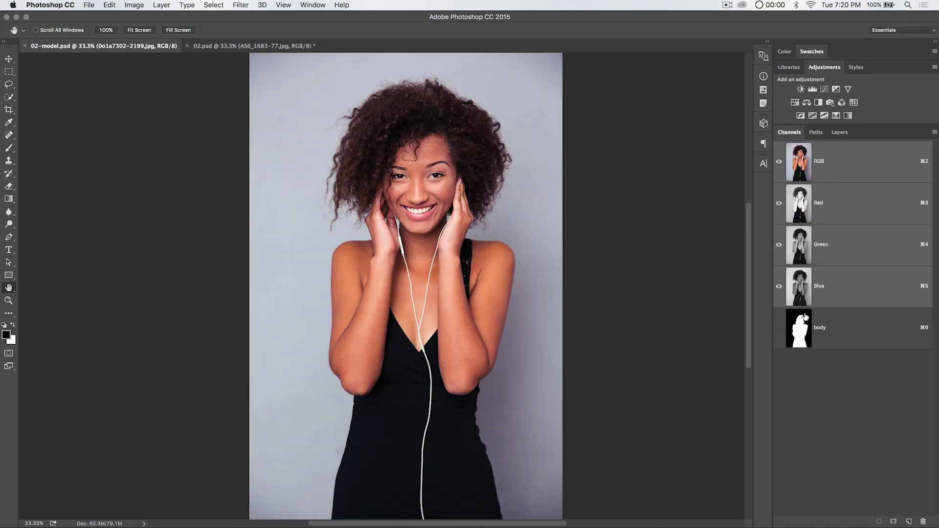
left_click(779, 328)
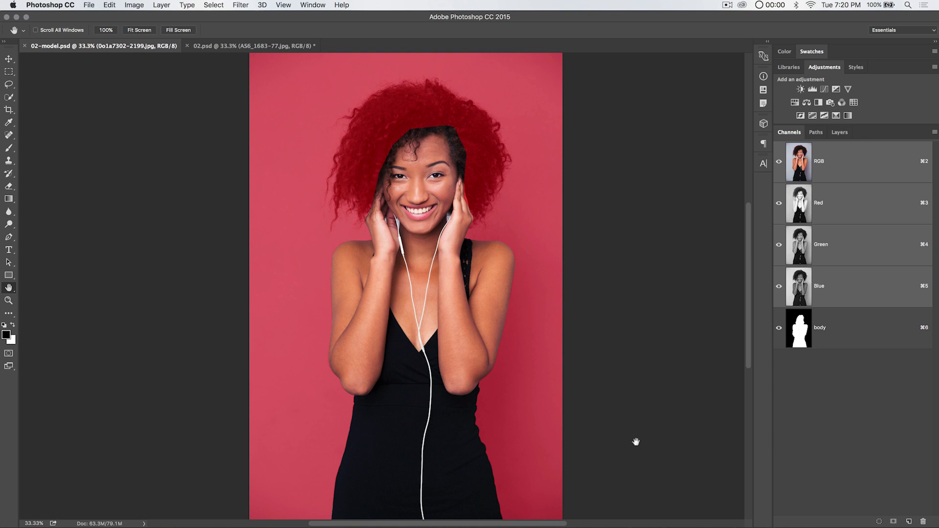
left_click(779, 327)
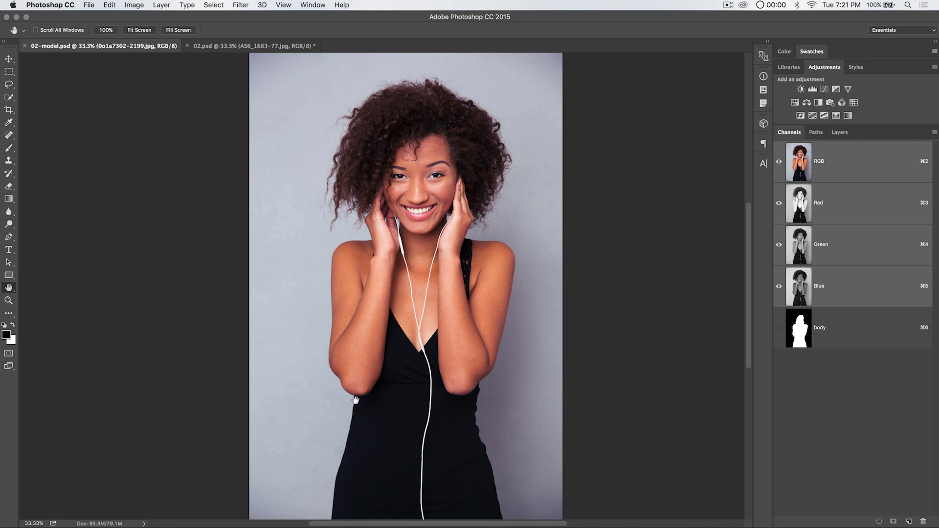
Step: Browse the Select and Image menus, then view the body channel alone and as an overlay
left_click(4, 95)
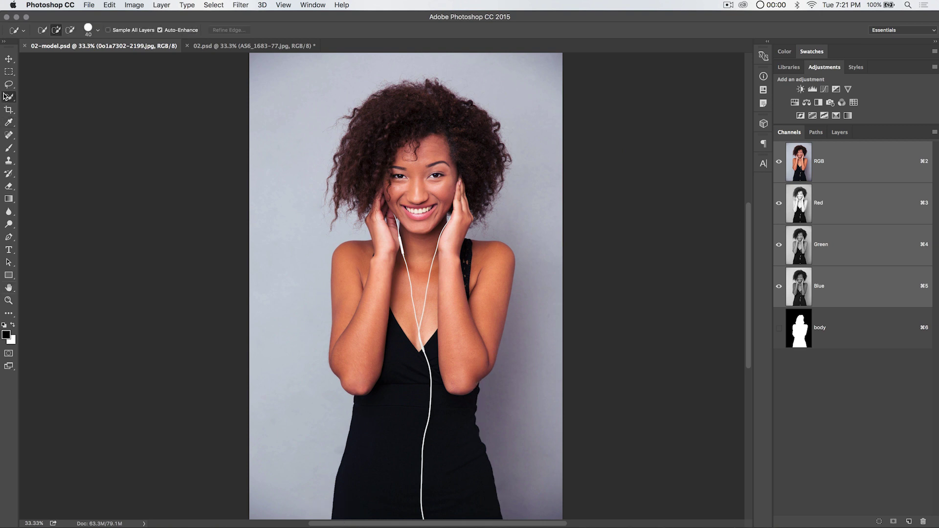
left_click(203, 5)
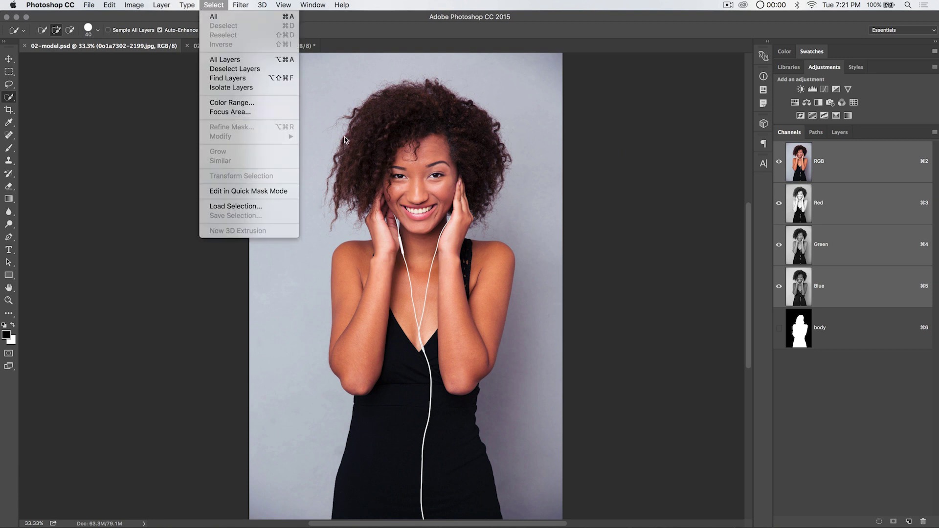
left_click(644, 266)
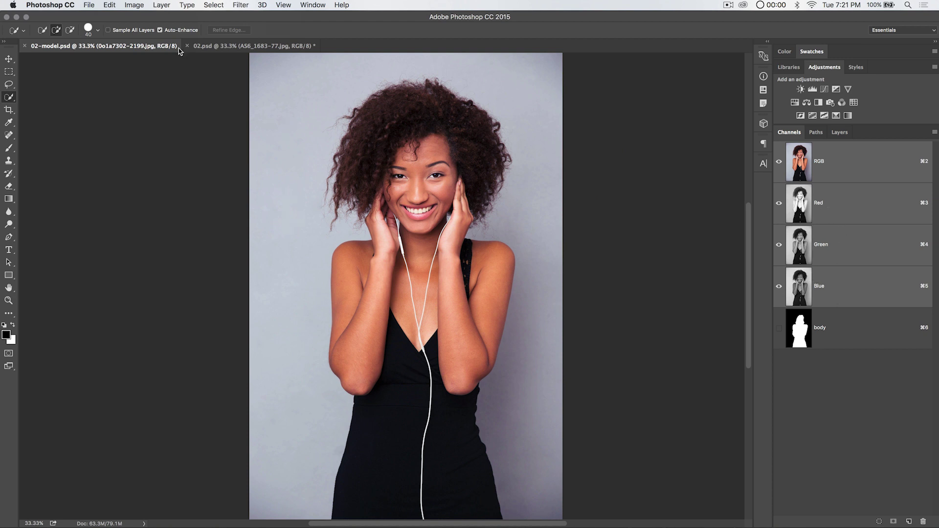
left_click(134, 5)
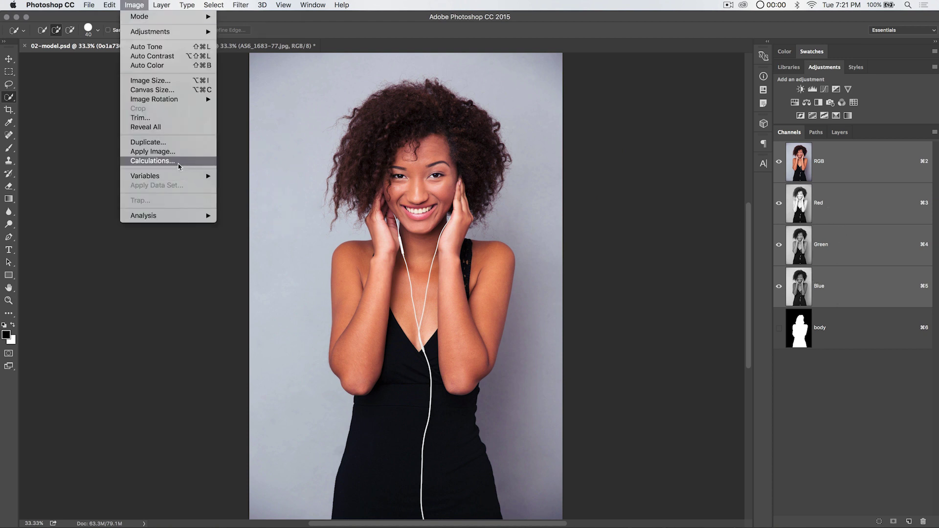
left_click(830, 397)
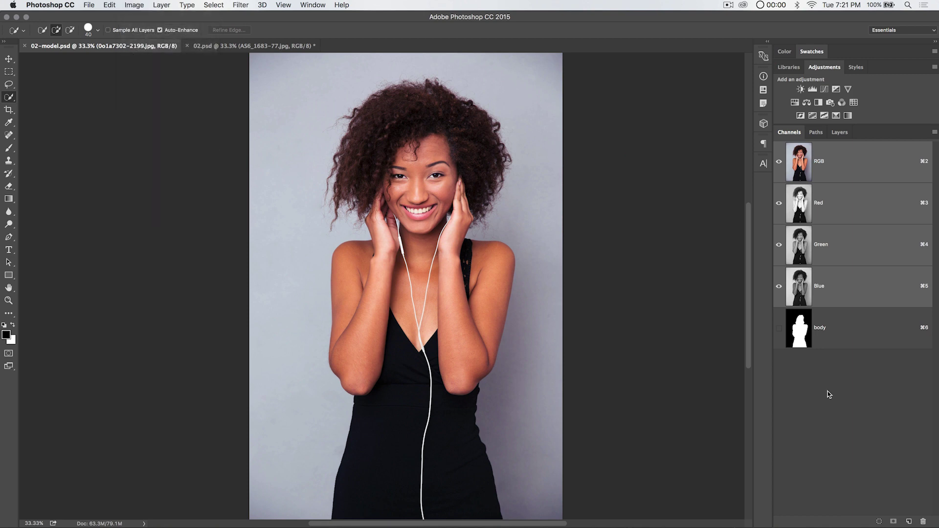
left_click(797, 326)
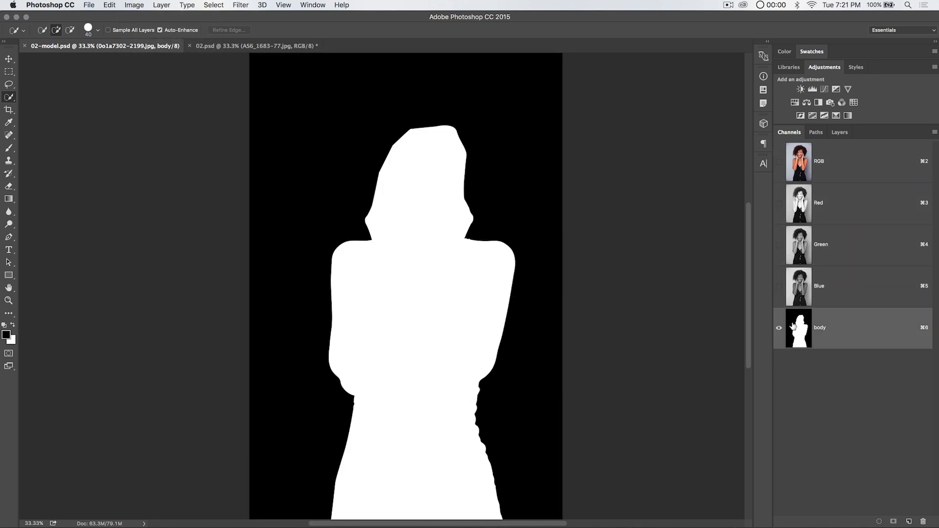
left_click(778, 161)
left_click(779, 327)
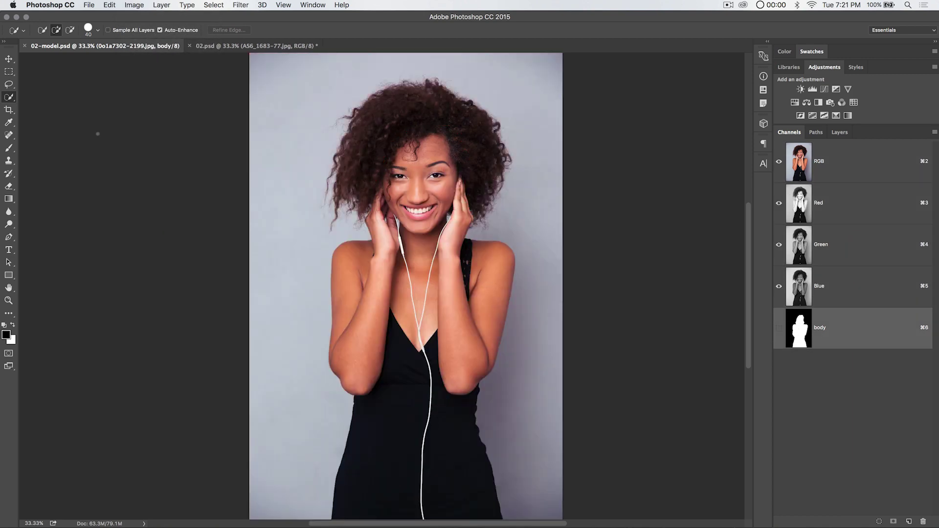
Step: Quick-select the skin, arms and dress, save it as channel 'new-sel', then delete it and deselect
left_click(9, 84)
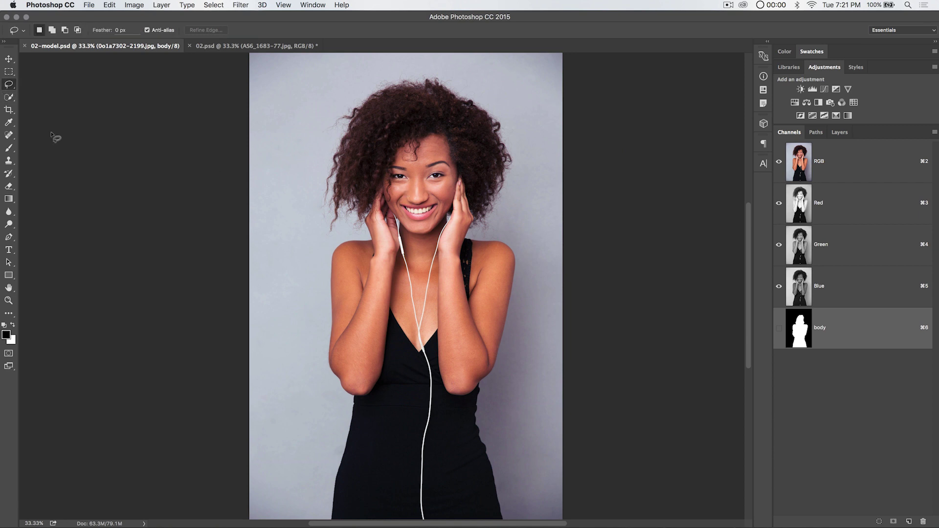
left_click(9, 97)
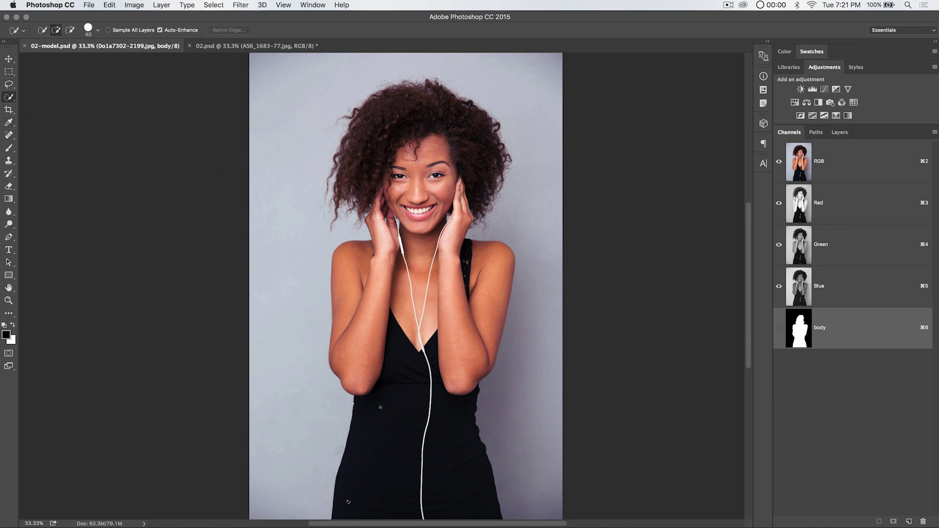
mouse_move(348, 502)
left_mouse_down()
mouse_move(382, 441)
mouse_move(391, 342)
mouse_move(440, 293)
mouse_move(484, 319)
mouse_move(450, 390)
left_mouse_up()
right_click(398, 273)
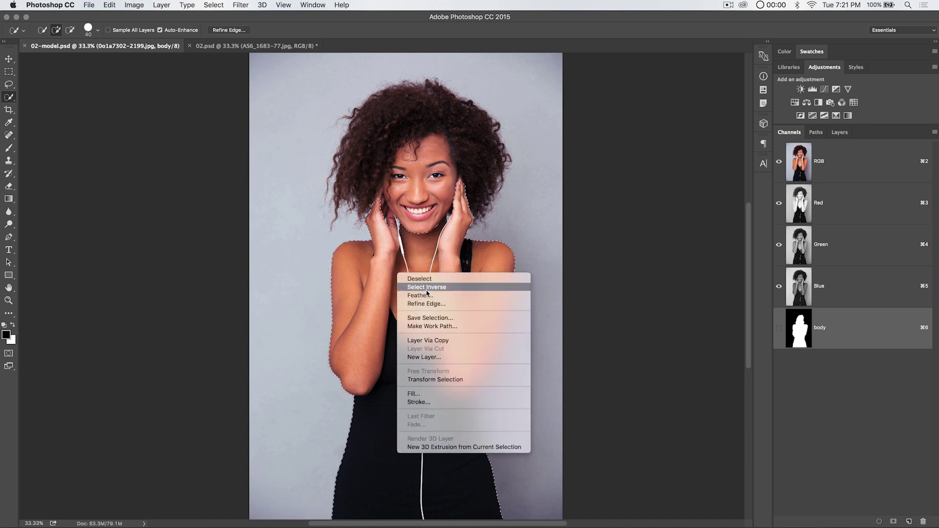
left_click(430, 318)
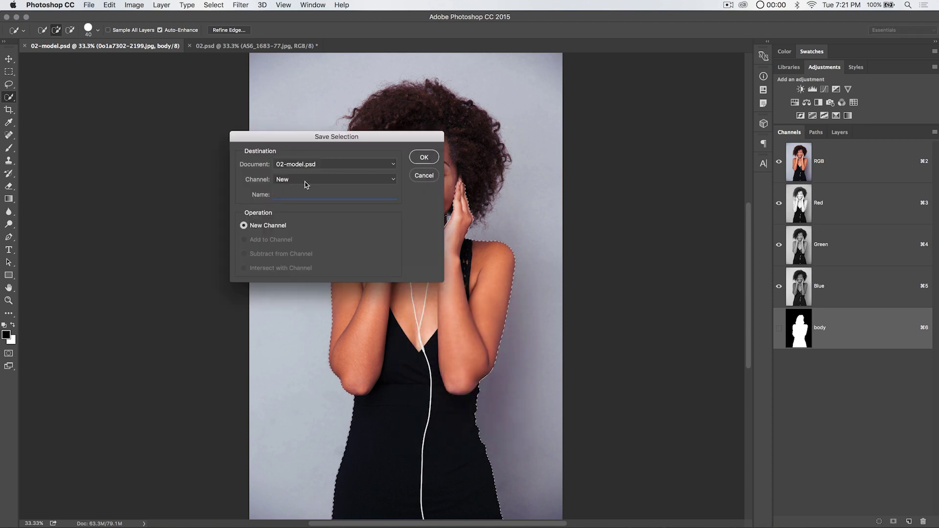
type("new")
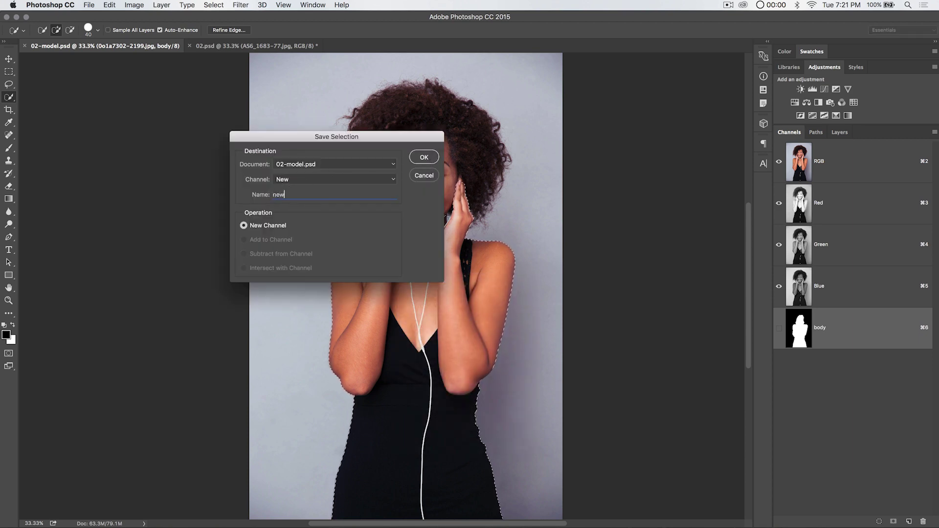
type("-sel")
key("Return")
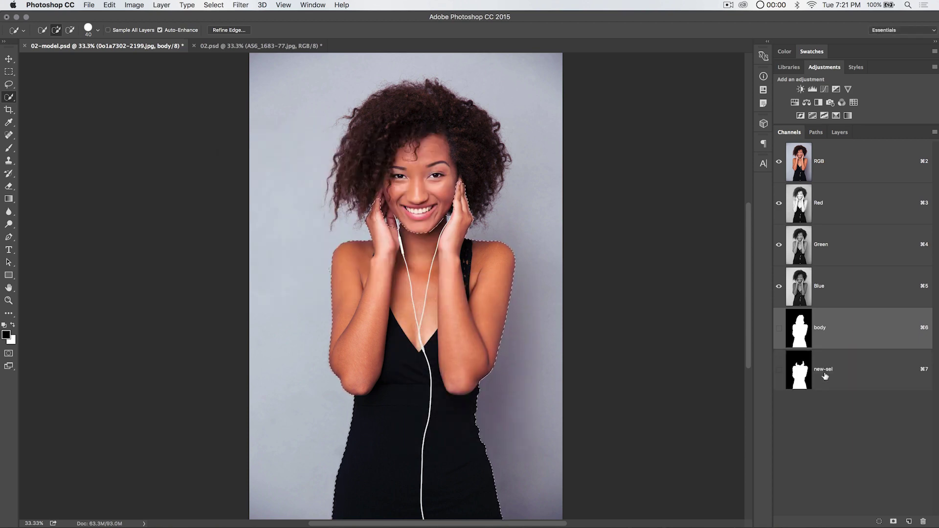
left_click_drag(825, 375, 924, 517)
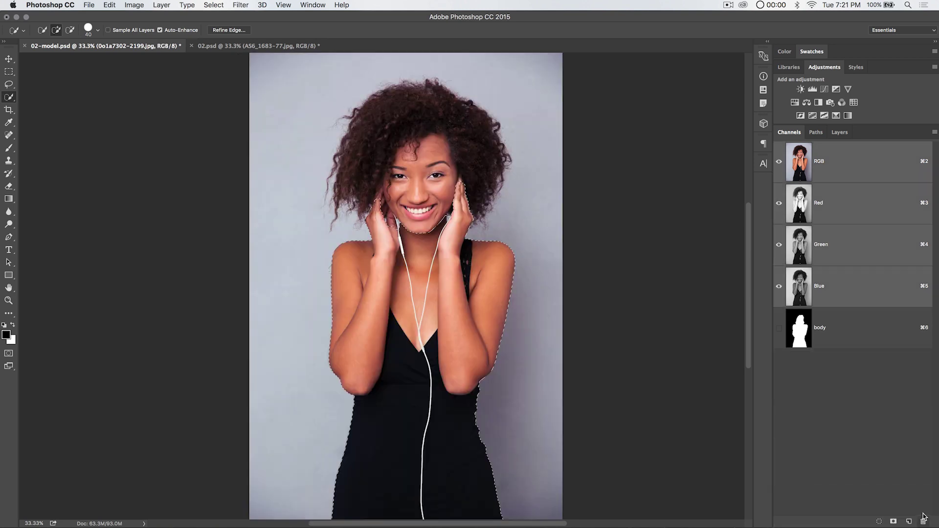
key("super+d")
Step: Check the body channel alone and overlaid, then return to the RGB composite
left_click(798, 327)
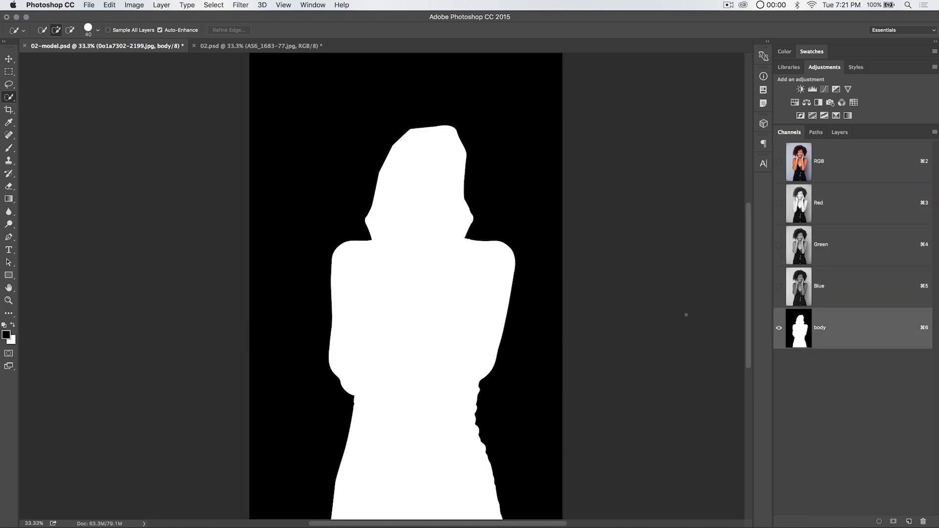
left_click(779, 162)
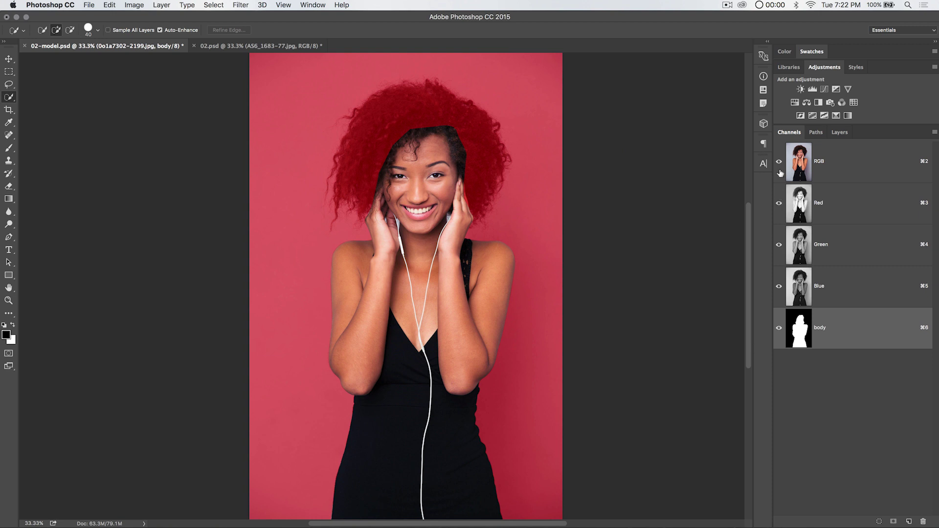
left_click(778, 332)
left_click(858, 168)
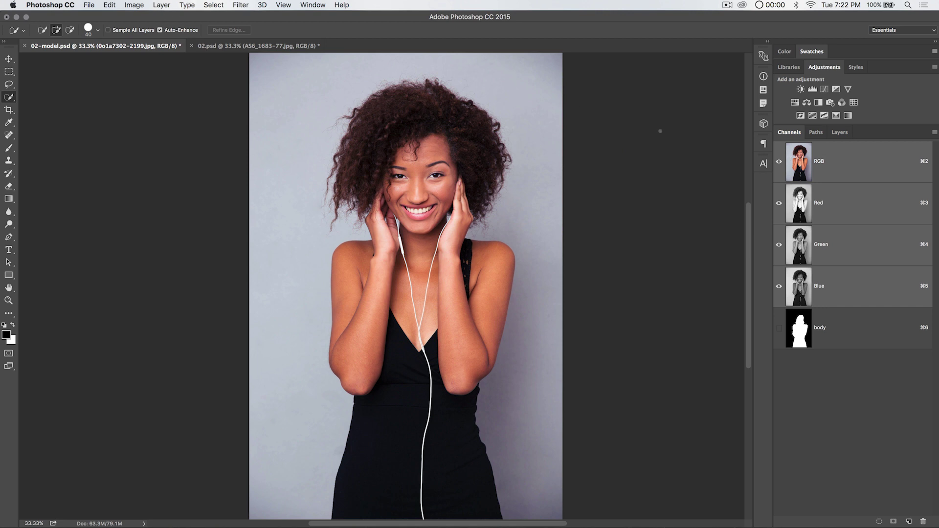
Step: Open Image > Calculations and tick Invert for both source channels
left_click(841, 133)
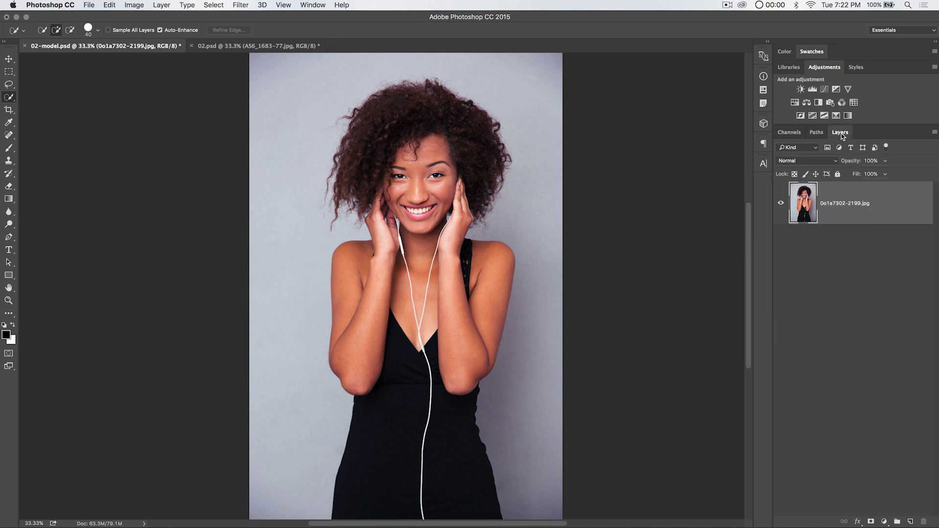
left_click(134, 5)
left_click(147, 162)
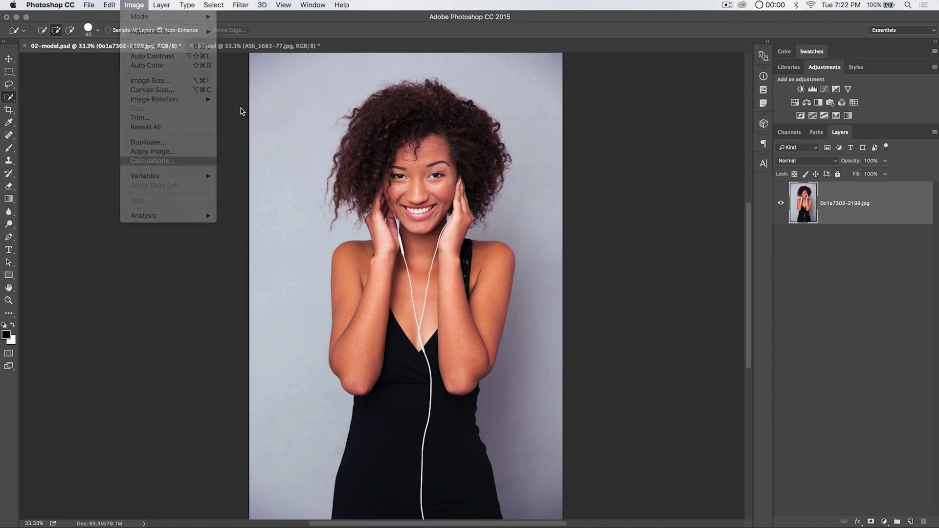
left_click_drag(552, 105, 652, 103)
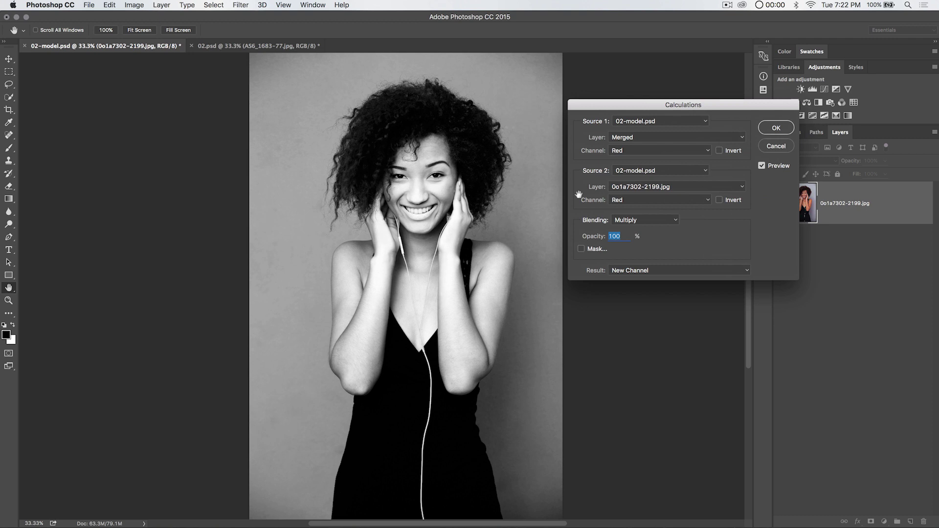
left_click(718, 151)
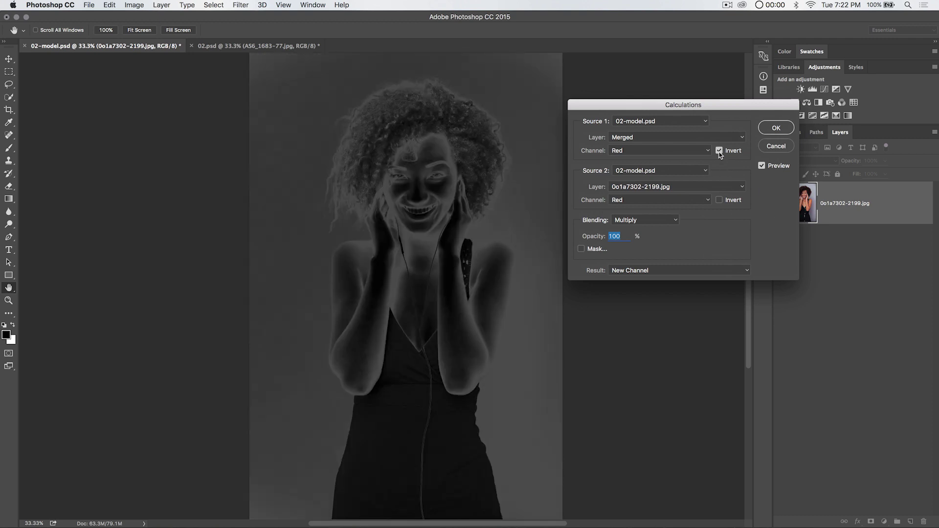
left_click(719, 201)
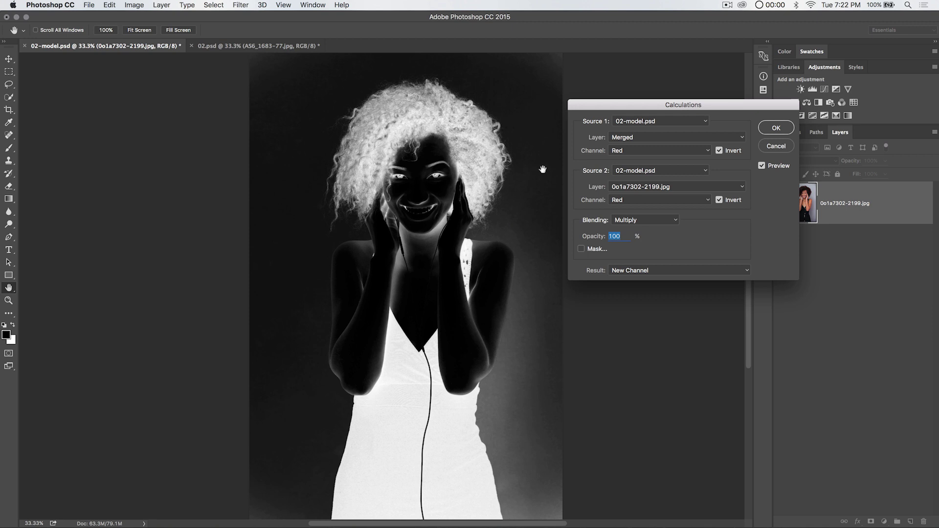
Step: Try Green for both sources, then set the source channels to Blue with Multiply blending
left_click(646, 151)
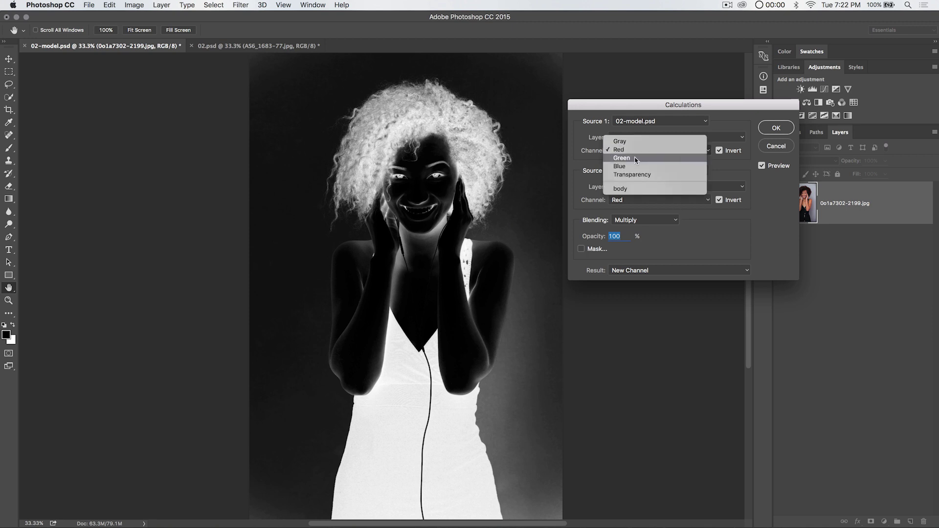
left_click(638, 156)
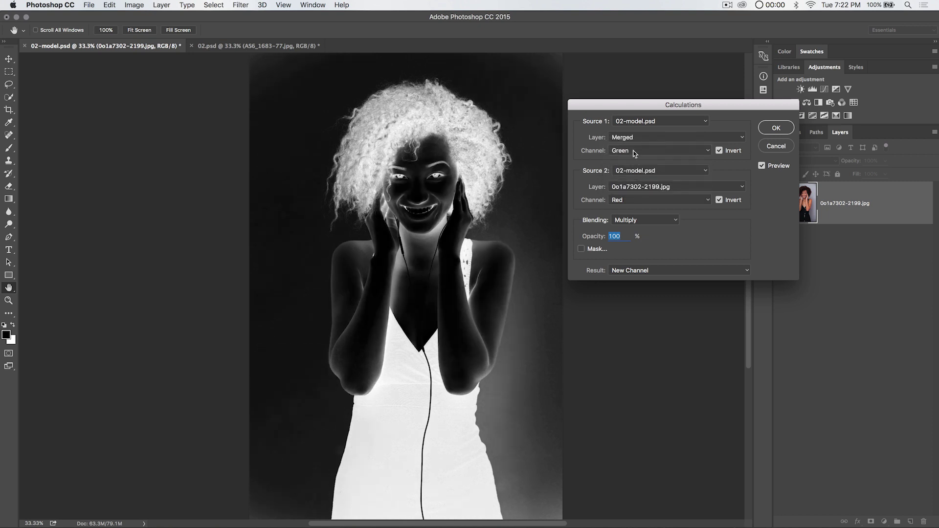
left_click(633, 203)
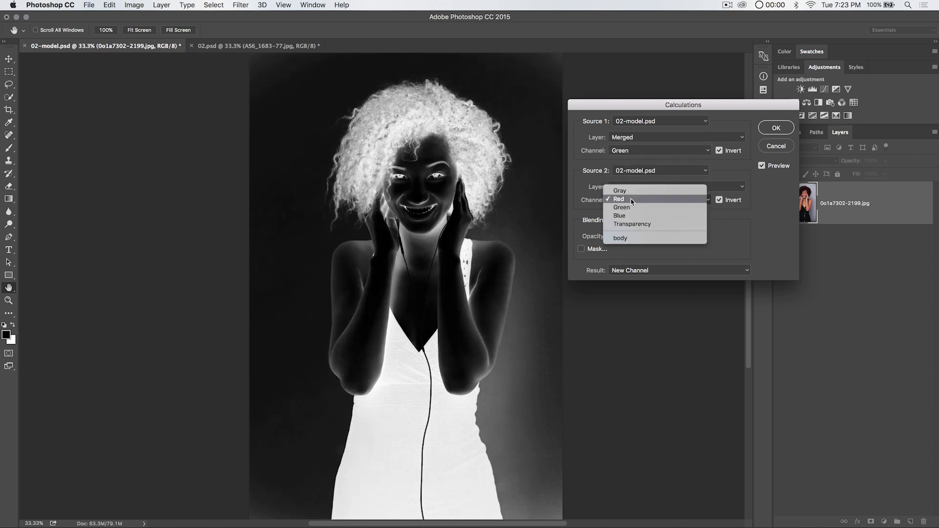
left_click(633, 207)
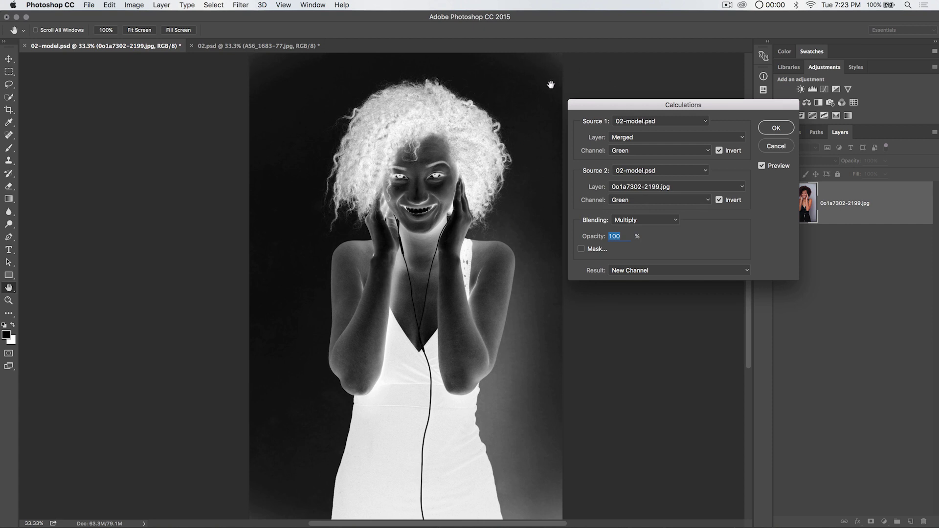
left_click(664, 149)
left_click(643, 162)
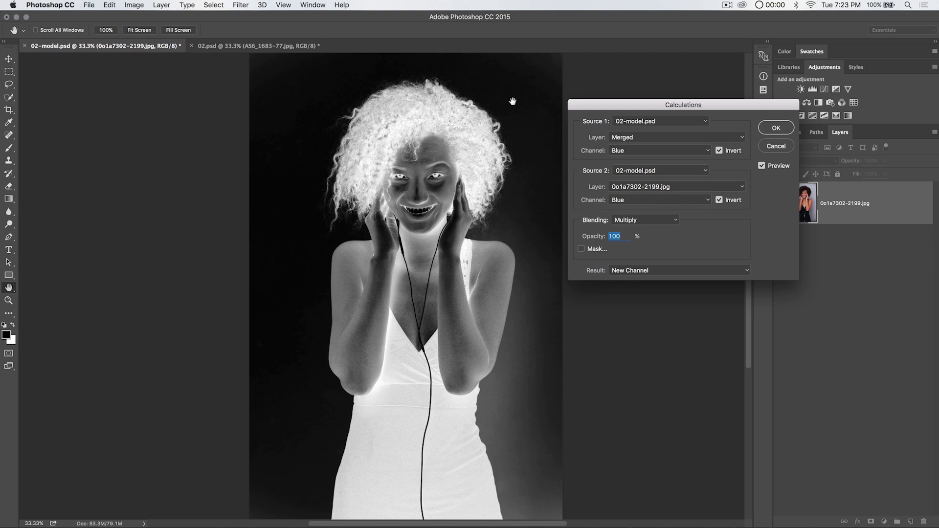
left_click(652, 223)
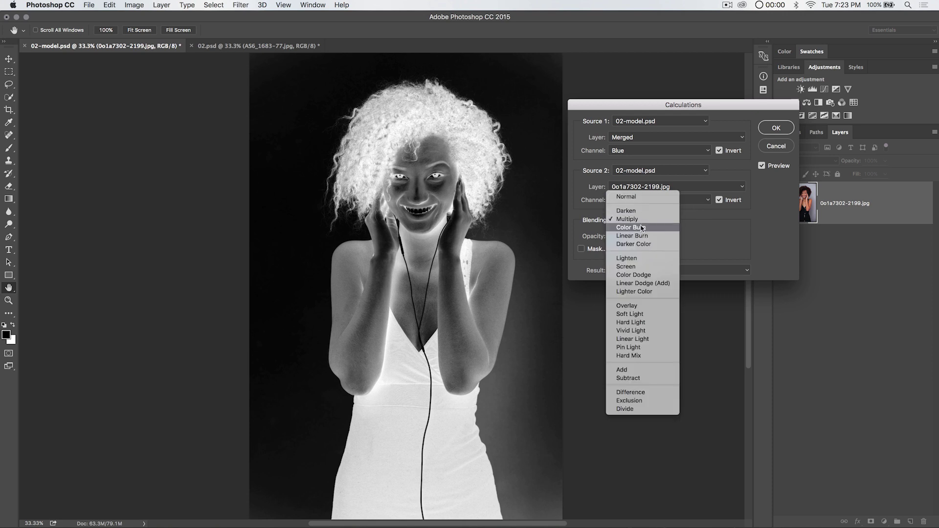
left_click(641, 228)
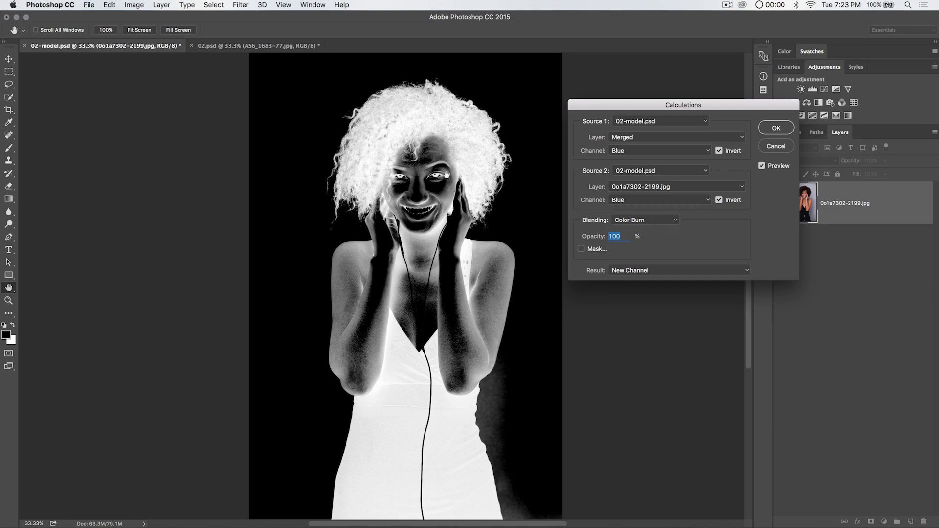
left_click(446, 174, "super")
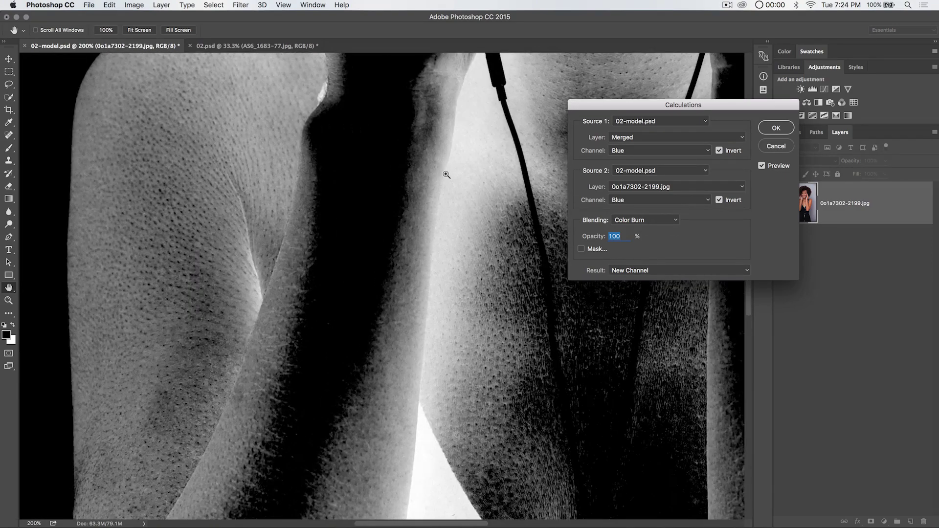
left_click_drag(331, 134, 398, 367)
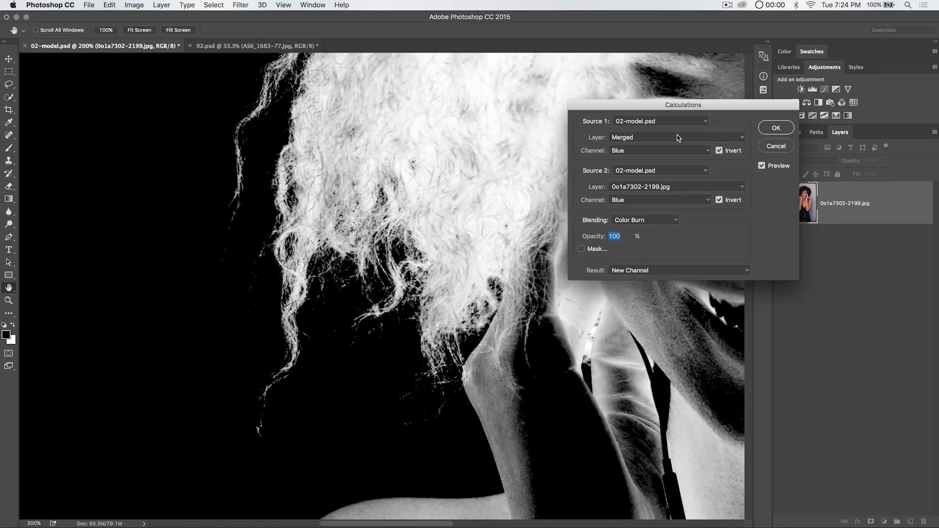
left_click(645, 220)
left_click(636, 210)
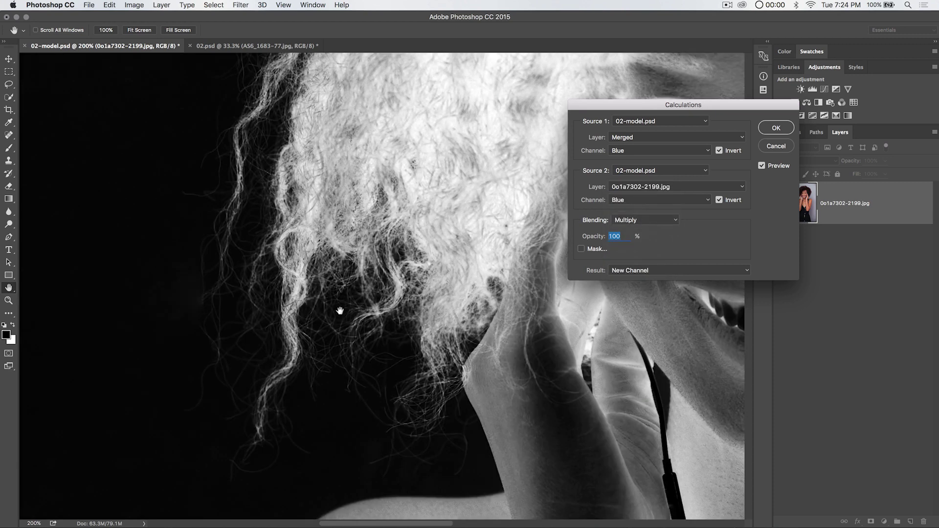
scroll(362, 236, "up", 8)
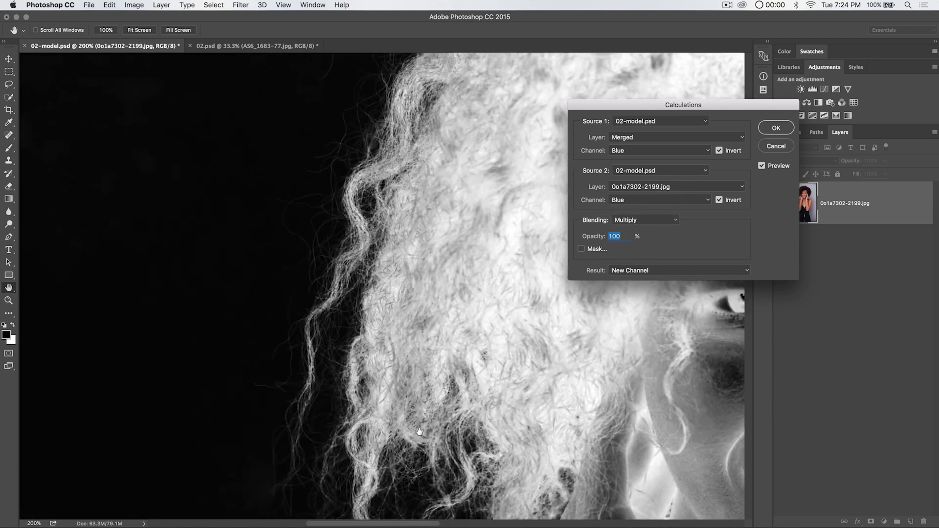
right_click(395, 236)
left_click(302, 304)
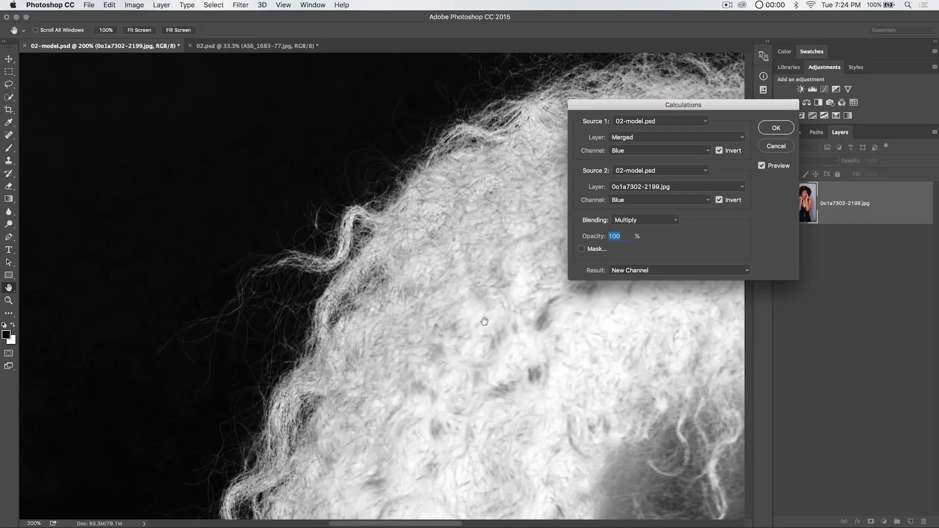
scroll(413, 346, "down", 10)
scroll(412, 346, "right", 5)
scroll(412, 346, "up", 15)
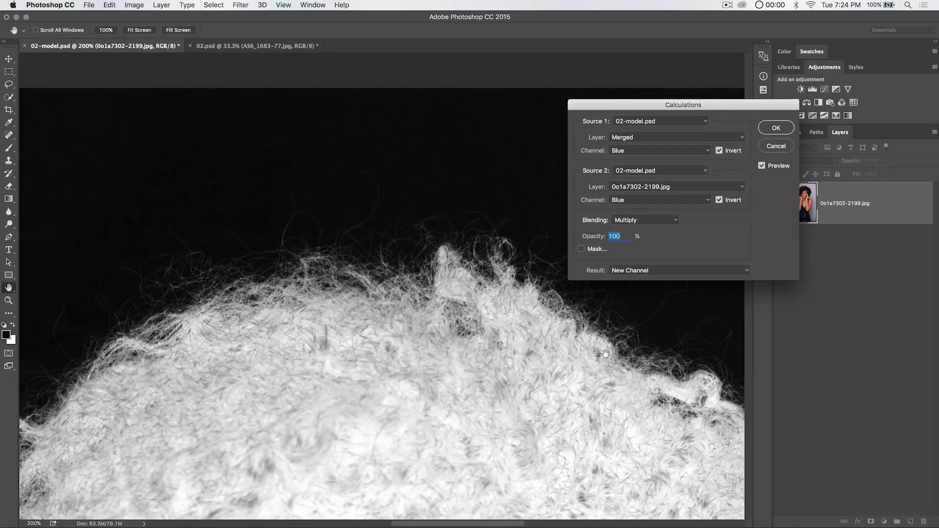
scroll(606, 357, "down", 10)
scroll(606, 357, "right", 8)
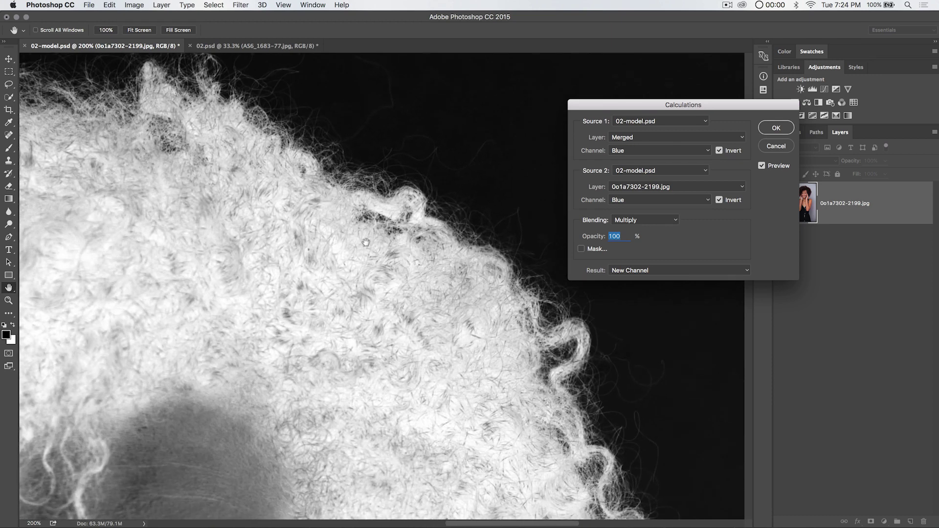
key("super+minus")
key("super+minus")
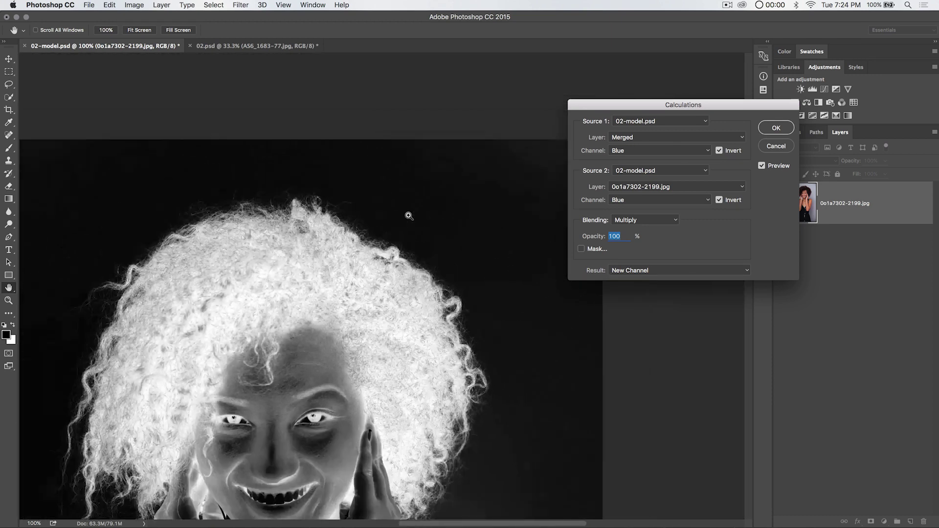
scroll(390, 187, "down", 10)
scroll(390, 187, "left", 5)
scroll(389, 187, "up", 5)
scroll(389, 187, "right", 2)
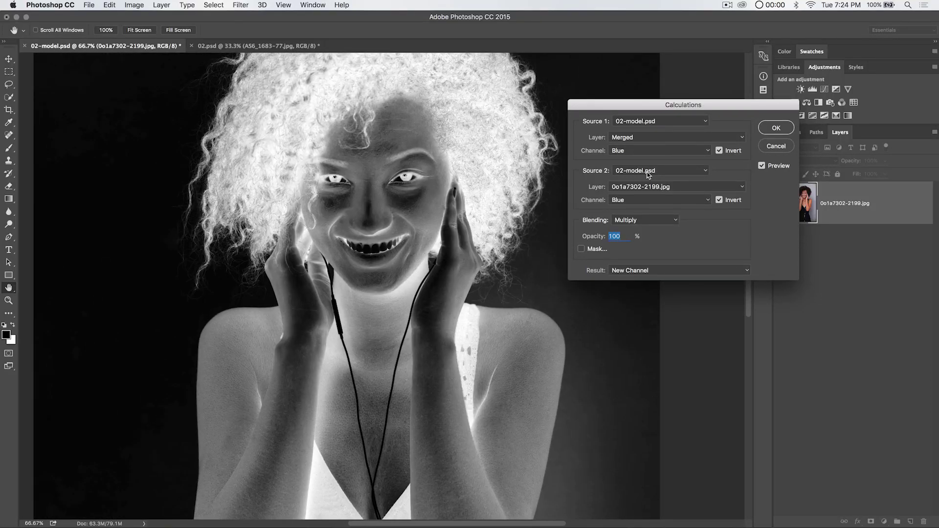
key("super+minus")
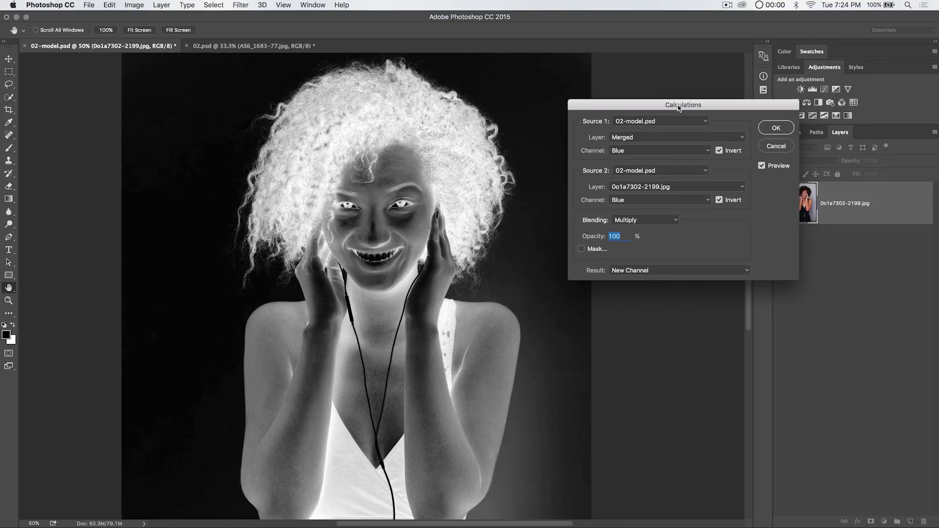
Step: Try Subtract blending with Source 1 uninverted, zooming to 200% to inspect the hair by the cheek
left_click(668, 225)
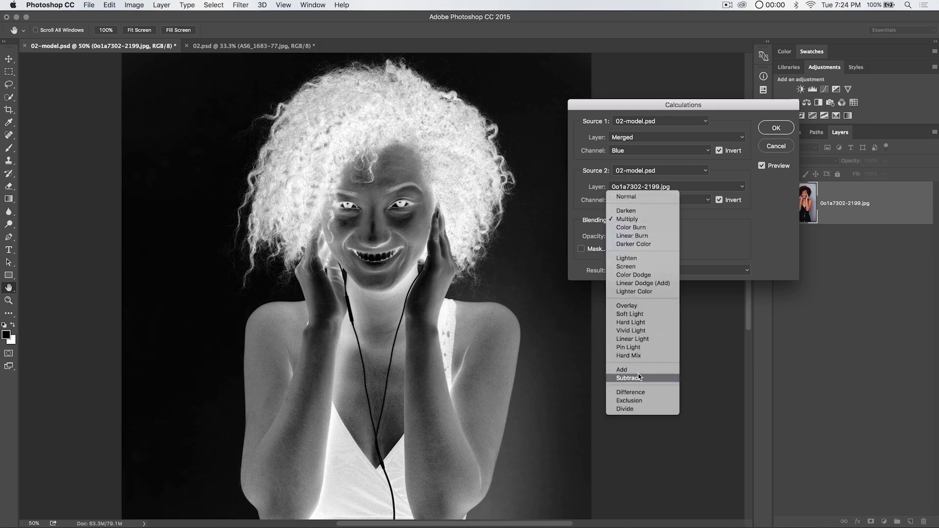
scroll(639, 377, "down", 2)
left_click(635, 350)
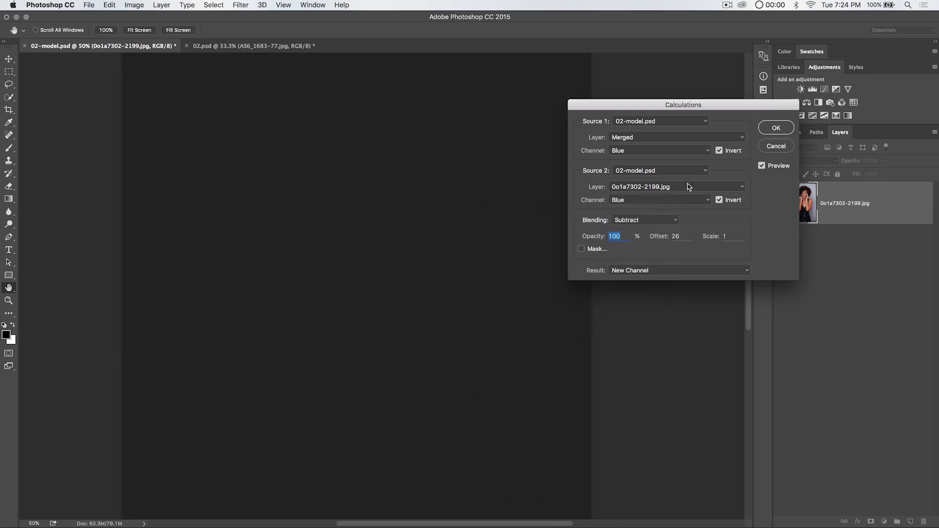
left_click(719, 151)
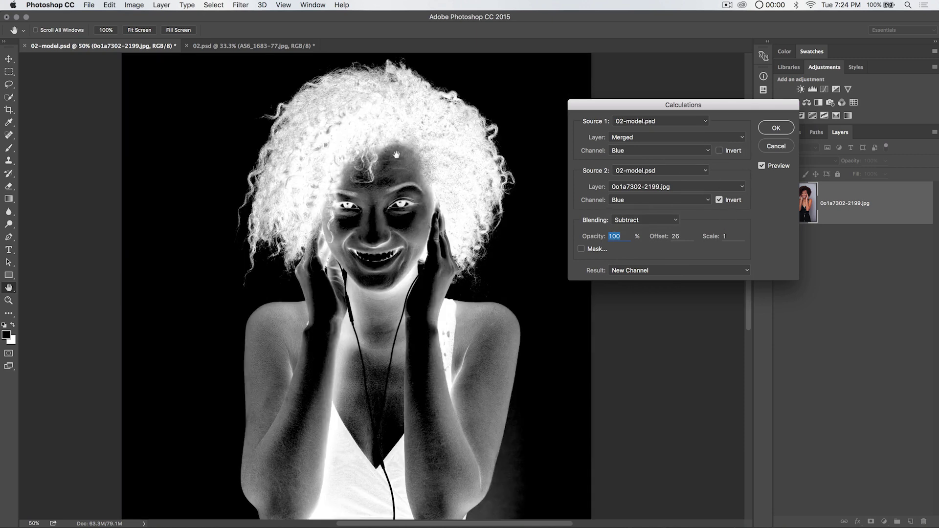
left_click_drag(276, 230, 362, 345)
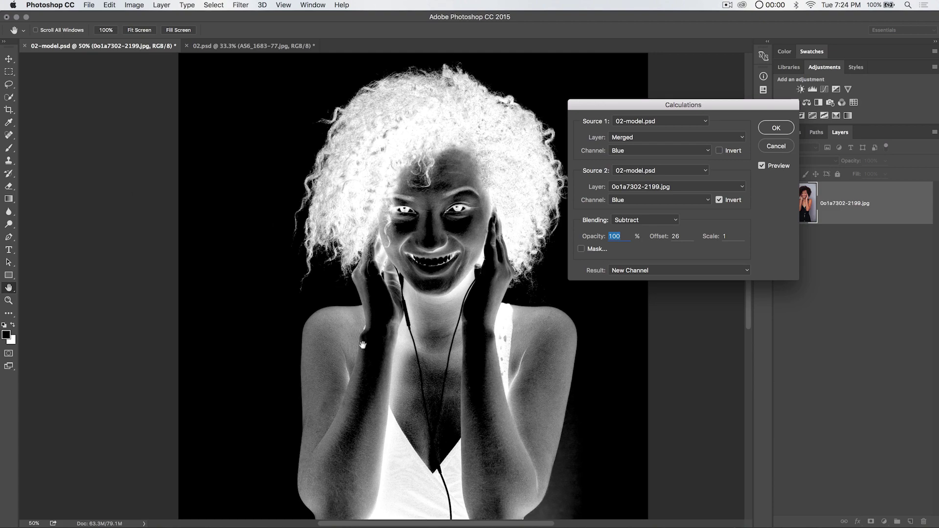
left_click(371, 355, "super")
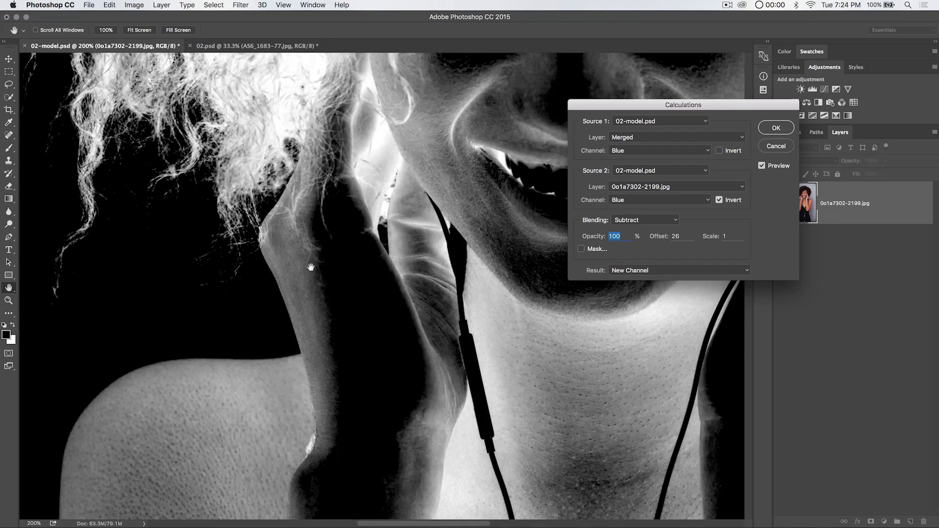
left_click_drag(311, 267, 407, 355)
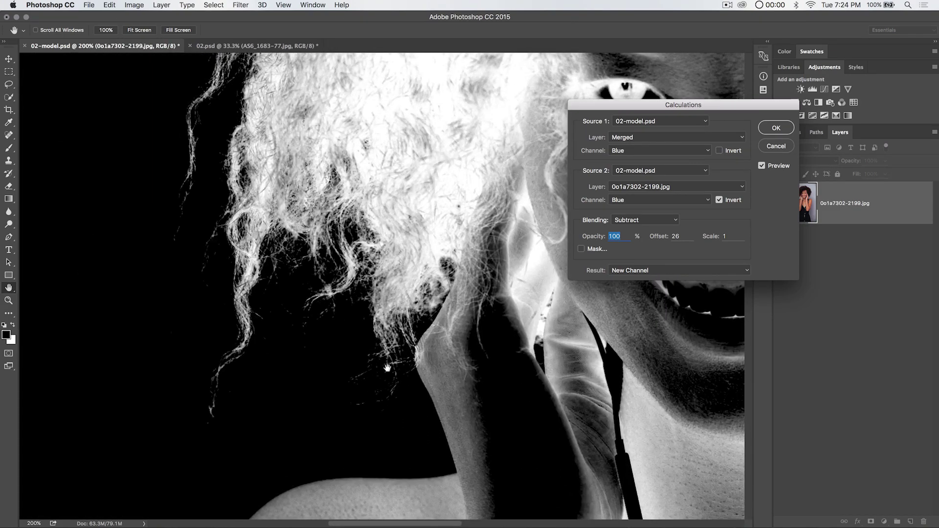
scroll(331, 264, "up", 10)
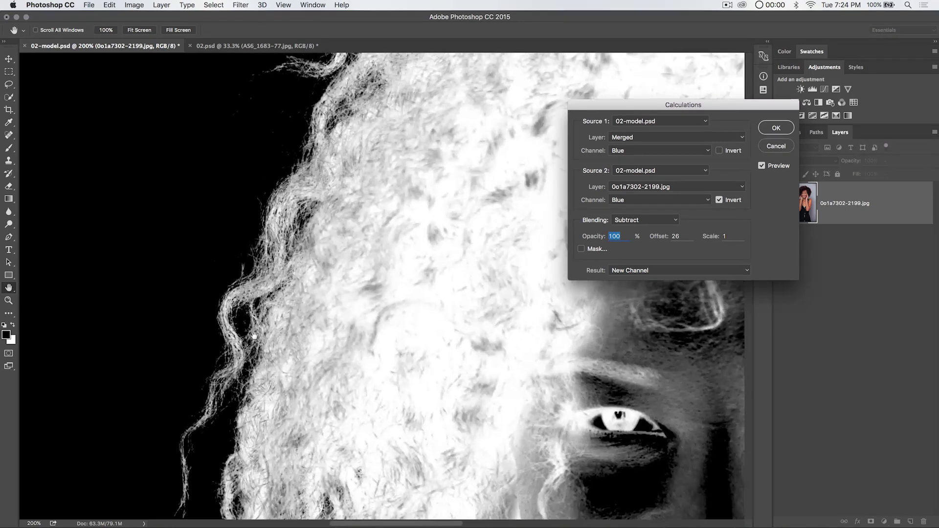
Step: Set Blending to Multiply, invert Source 1, keep Result as New Channel and apply
left_click(645, 221)
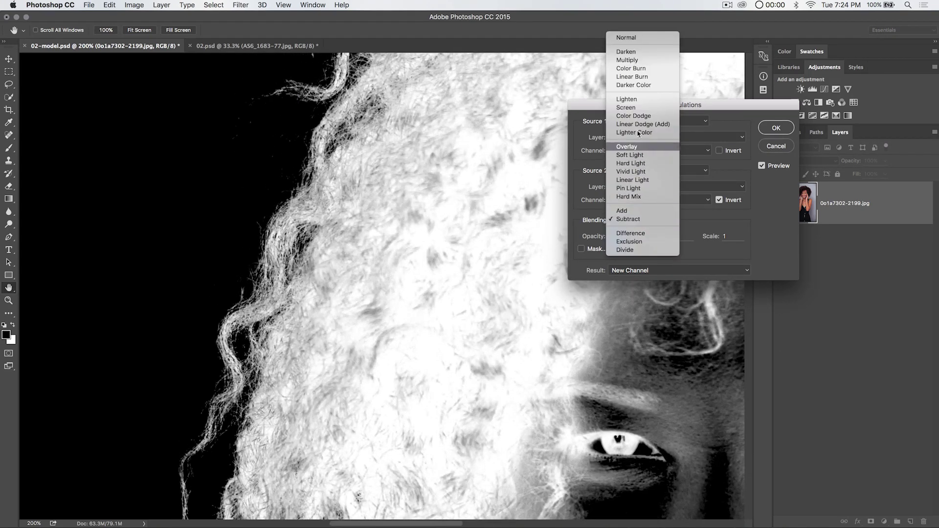
left_click(629, 60)
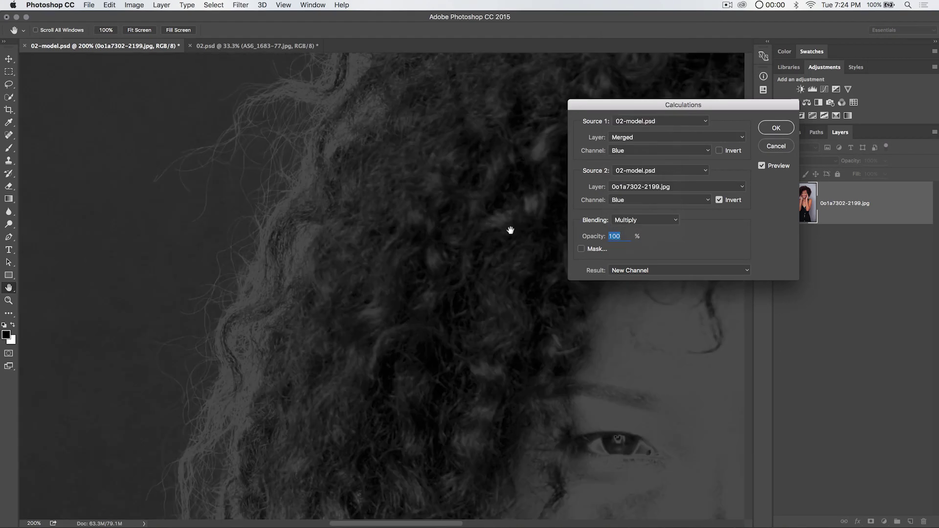
key("super+minus")
key("super+minus")
key("super+minus")
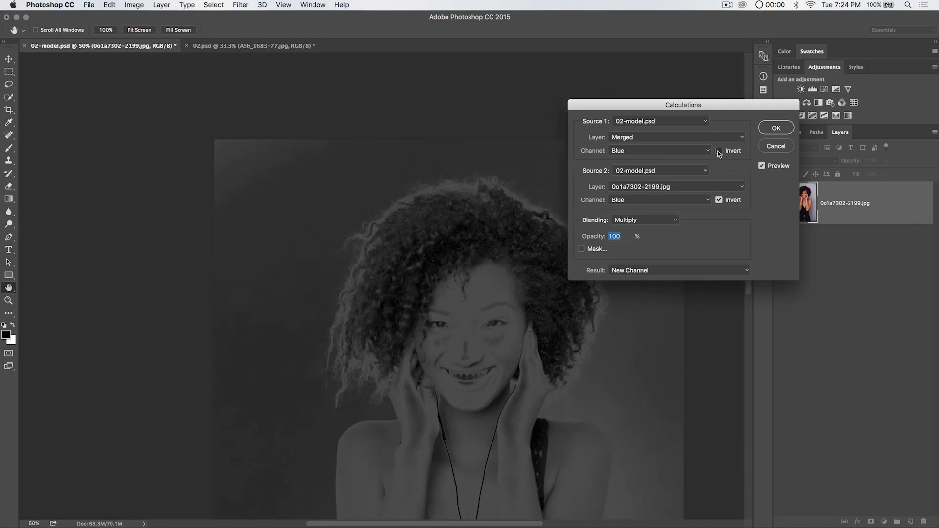
left_click(719, 151)
left_click_drag(456, 288, 407, 206)
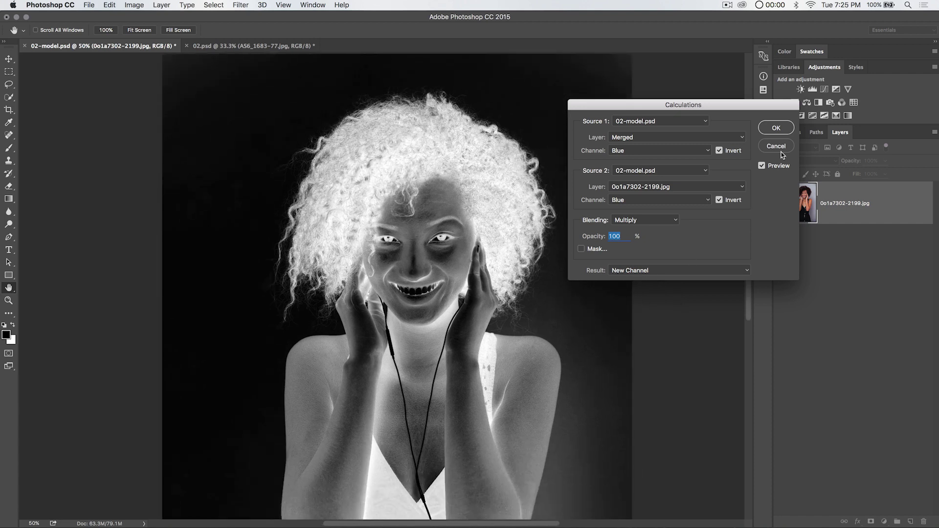
left_click(652, 272)
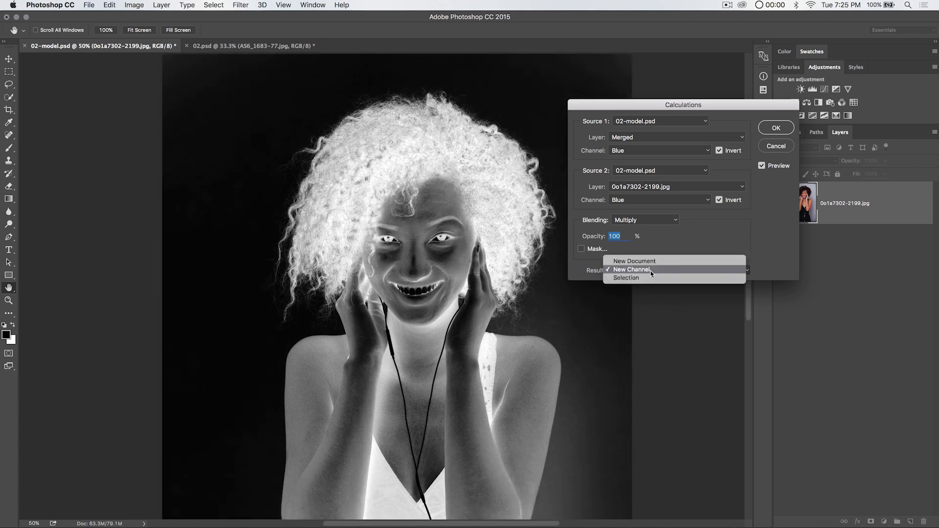
left_click(626, 271)
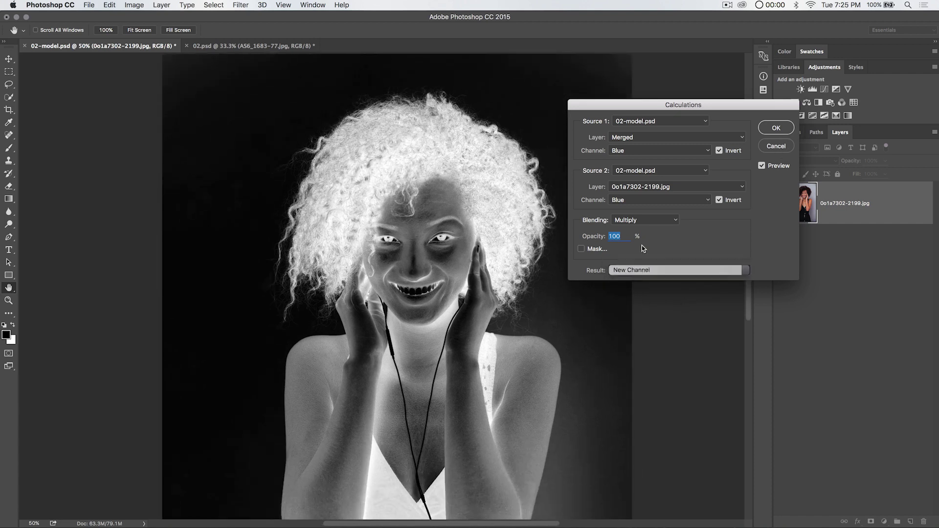
left_click(776, 128)
Step: In the Channels panel, zoom out, drop the leftover selection and pick the Lasso tool
left_click(788, 133)
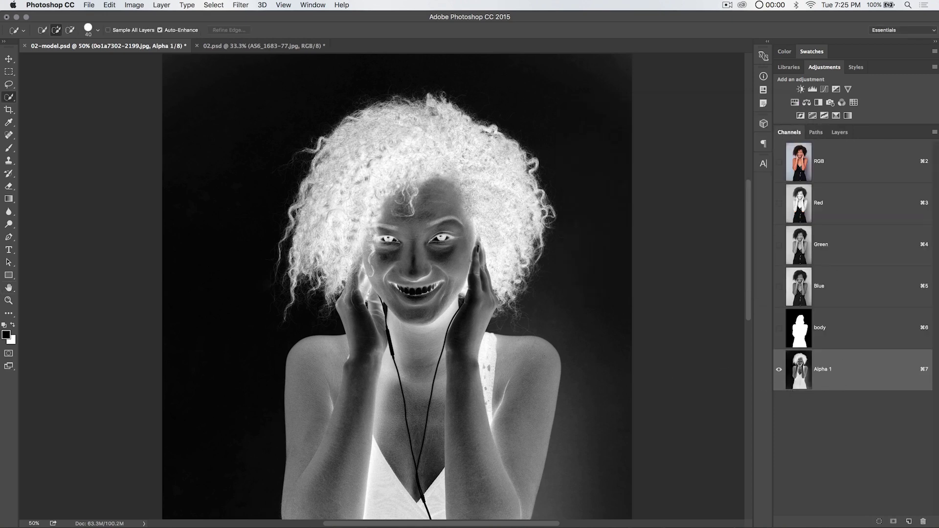
scroll(397, 286, "down", 5)
key("super+minus")
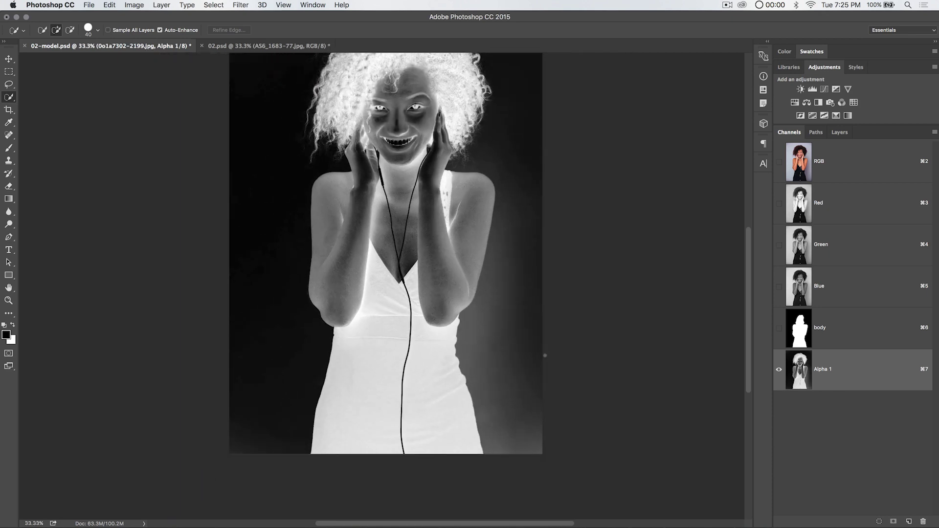
key("super+d")
left_click(9, 84)
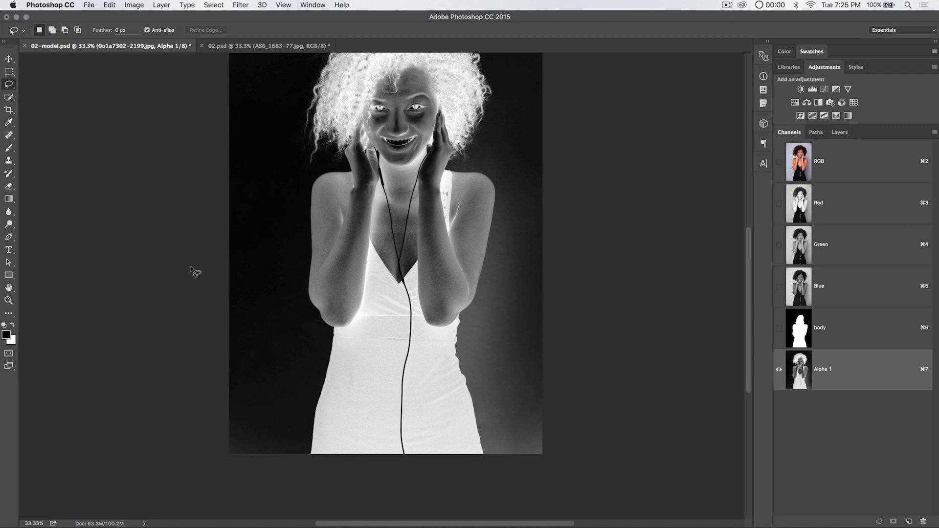
scroll(373, 234, "up", 4)
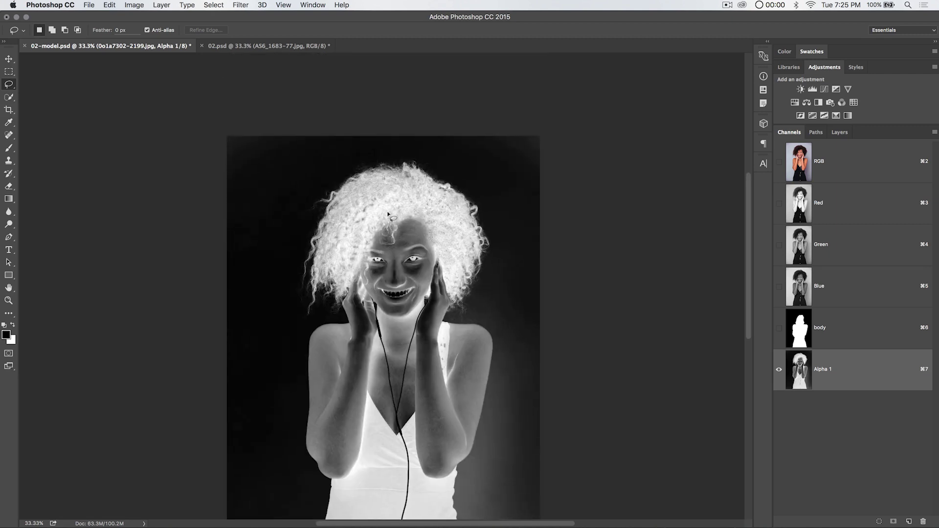
Step: Lasso loosely around the curly hair, then subtract the face from the selection
mouse_move(387, 213)
left_mouse_down()
mouse_move(370, 225)
mouse_move(364, 264)
left_mouse_up()
mouse_move(370, 296)
left_mouse_down()
mouse_move(359, 320)
mouse_move(307, 323)
mouse_move(295, 249)
mouse_move(317, 190)
mouse_move(362, 158)
mouse_move(428, 152)
mouse_move(492, 202)
mouse_move(494, 256)
mouse_move(472, 306)
mouse_move(453, 321)
mouse_move(421, 299)
mouse_move(424, 243)
left_mouse_up()
left_click_drag(386, 214, 388, 219)
key("shift")
mouse_move(351, 264)
left_mouse_down()
mouse_move(358, 223)
mouse_move(391, 202)
mouse_move(425, 215)
mouse_move(440, 257)
mouse_move(430, 305)
mouse_move(409, 323)
left_mouse_up()
mouse_move(357, 280)
left_mouse_down()
mouse_move(399, 312)
mouse_move(435, 308)
mouse_move(476, 278)
mouse_move(426, 248)
left_mouse_up()
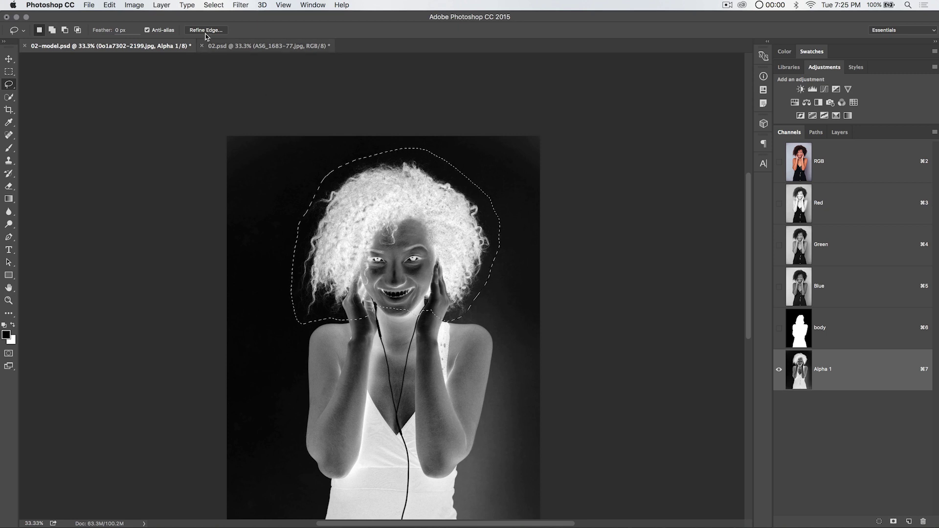
left_click(214, 4)
Step: Invert the selection, fill everything outside the hair band with black, then deselect
left_click(222, 44)
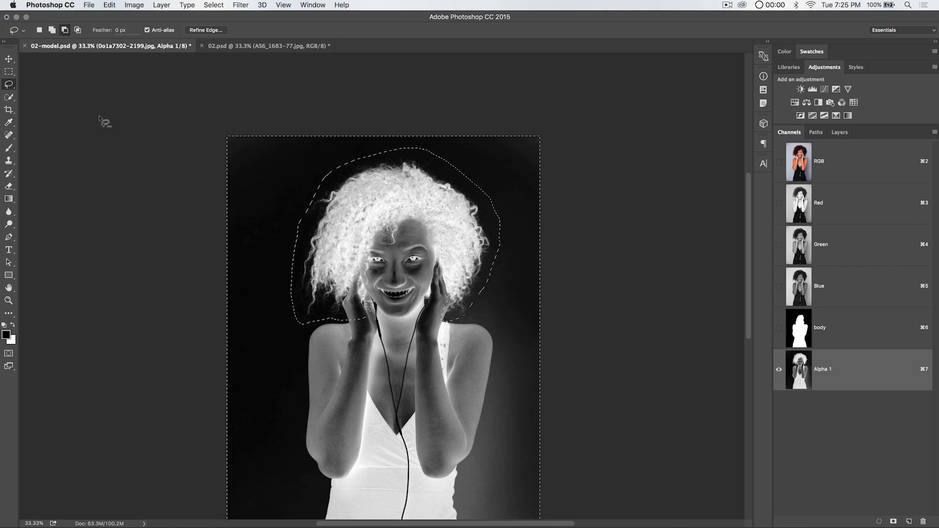
key("alt+Delete")
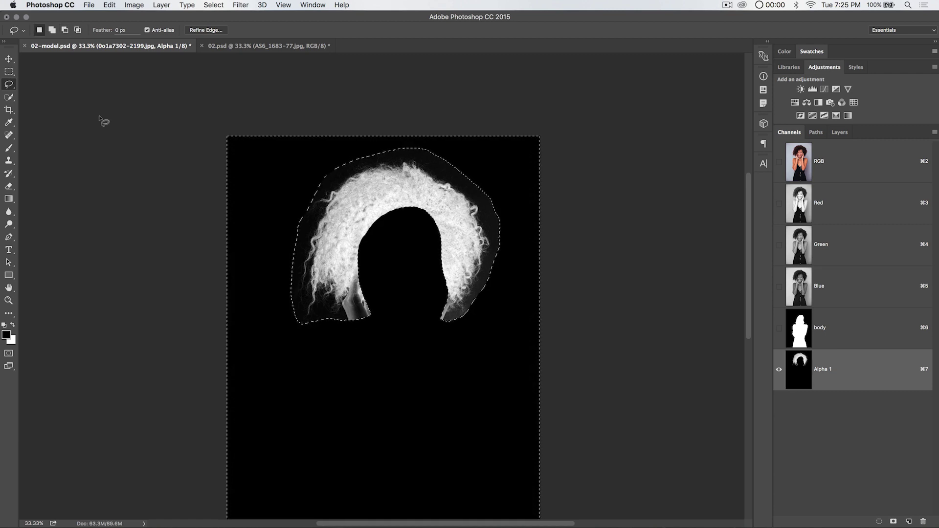
key("super+shift+i")
key("super+d")
Step: Zoom to 66.7% on the hair and set the Brush tool to Soft Light mode
left_click_drag(420, 234, 446, 199)
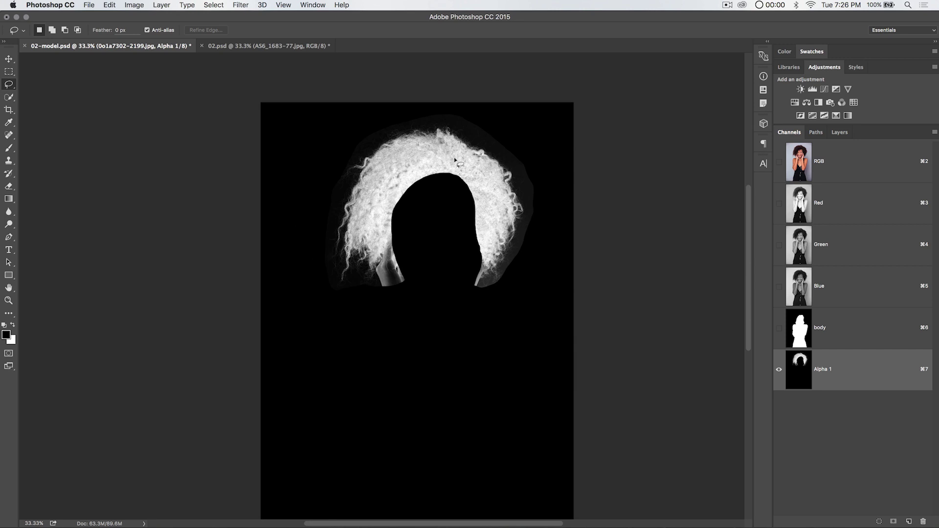
key("z")
left_click(485, 201)
left_click_drag(373, 307, 373, 360)
left_click(360, 307)
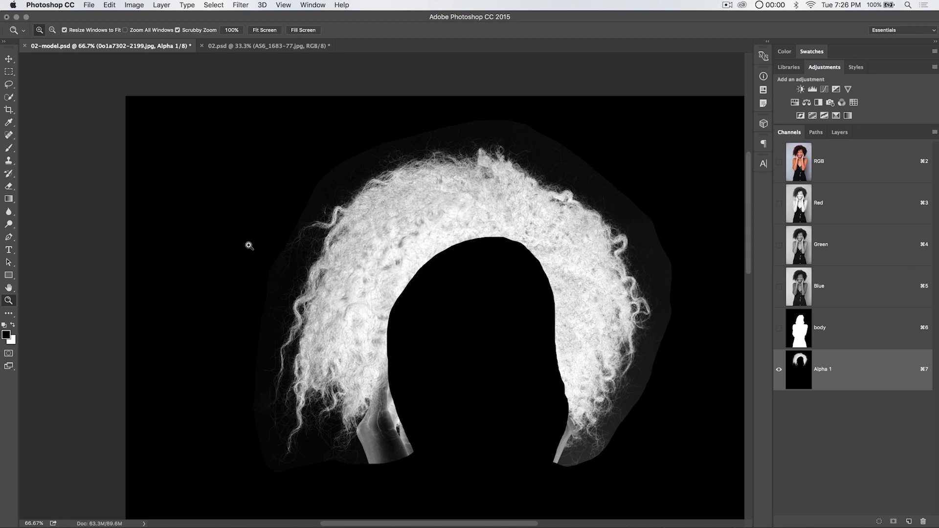
left_click(9, 149)
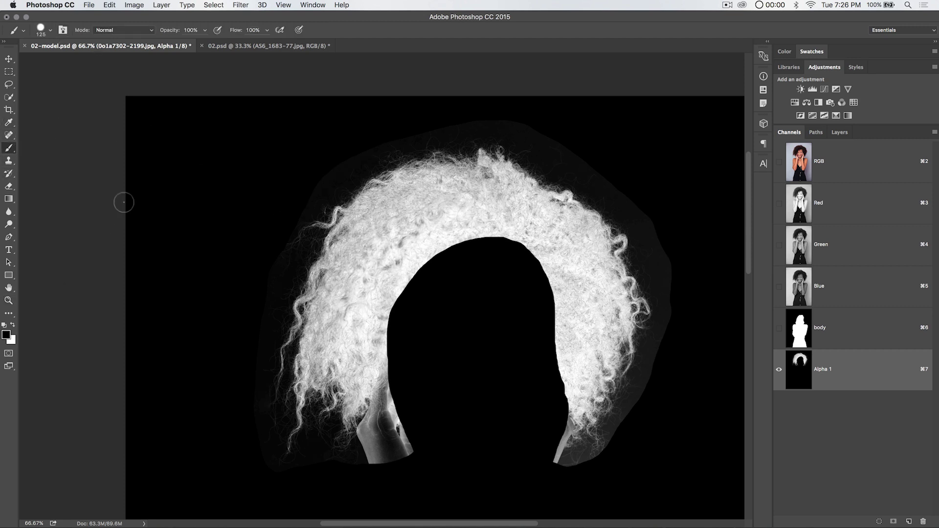
right_click(272, 218)
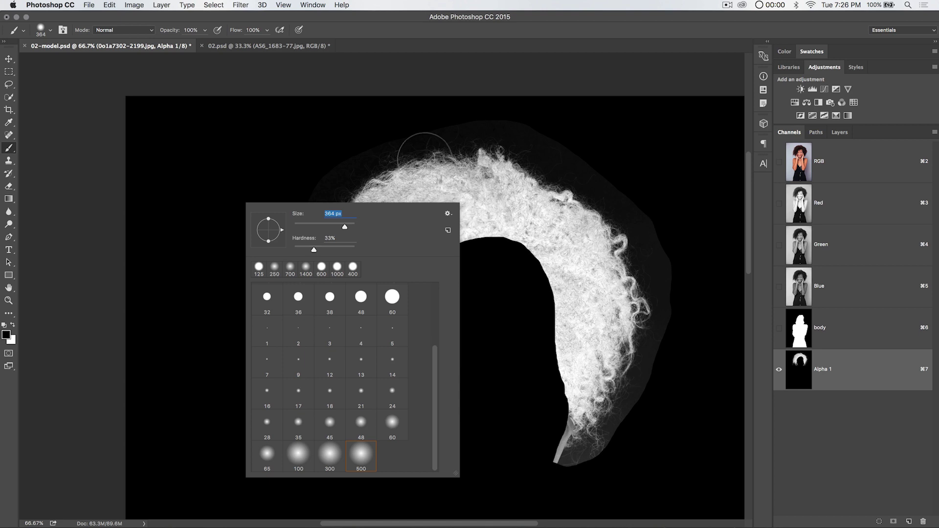
left_click(133, 32)
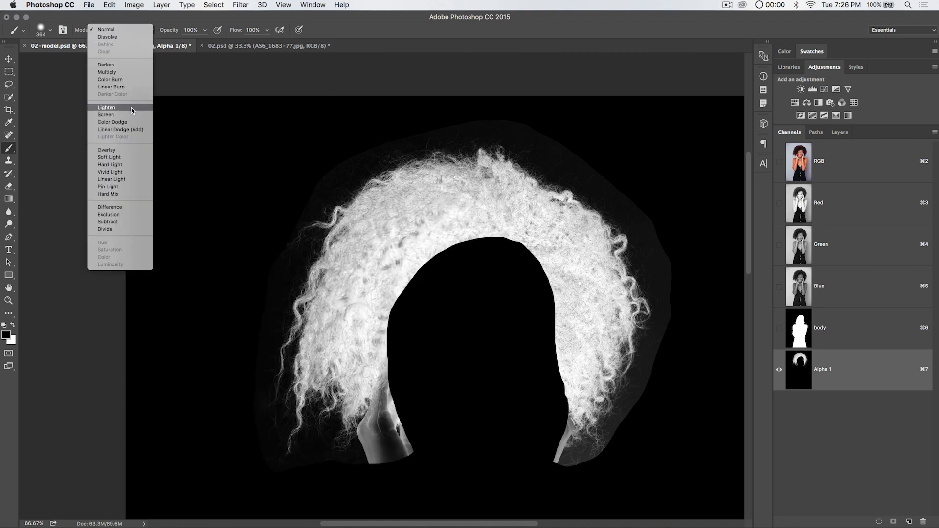
left_click(118, 158)
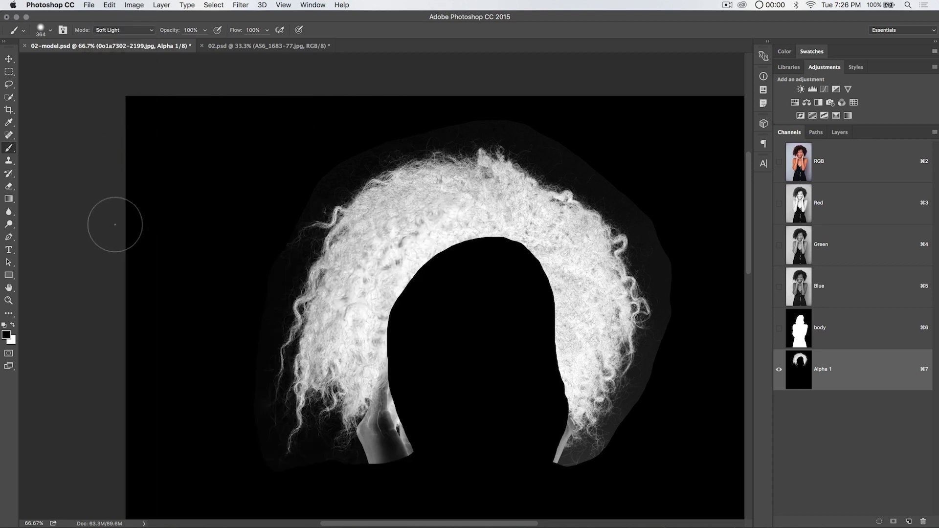
Step: Paint black over the grey haze at the hair's lower-right edge and white over the hair top
mouse_move(610, 466)
left_mouse_down()
mouse_move(570, 477)
mouse_move(592, 460)
left_mouse_up()
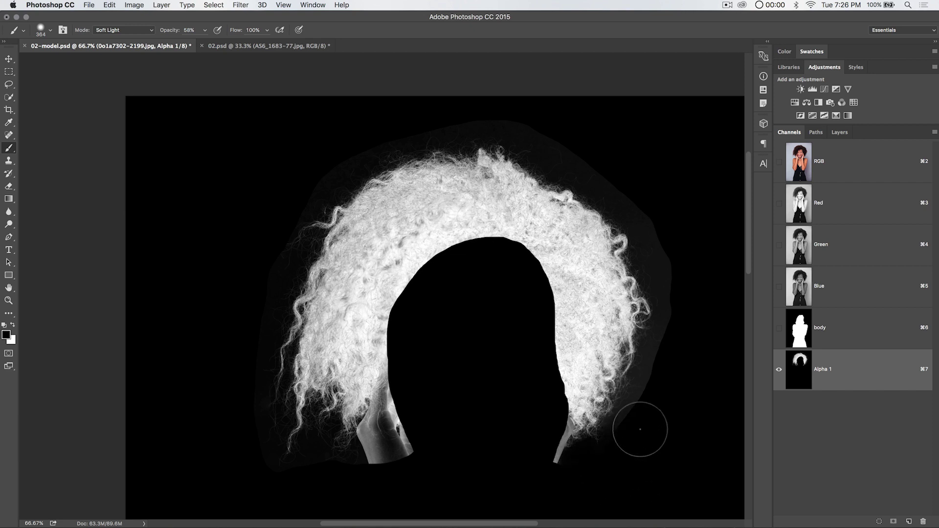
mouse_move(640, 429)
left_mouse_down()
mouse_move(662, 386)
mouse_move(646, 413)
mouse_move(698, 284)
mouse_move(691, 262)
mouse_move(695, 324)
mouse_move(677, 311)
mouse_move(646, 201)
mouse_move(627, 198)
mouse_move(578, 152)
mouse_move(639, 197)
mouse_move(529, 119)
mouse_move(375, 110)
mouse_move(357, 144)
mouse_move(283, 203)
mouse_move(260, 238)
mouse_move(267, 255)
mouse_move(245, 403)
mouse_move(264, 475)
mouse_move(327, 474)
mouse_move(393, 494)
mouse_move(380, 474)
mouse_move(430, 465)
left_mouse_up()
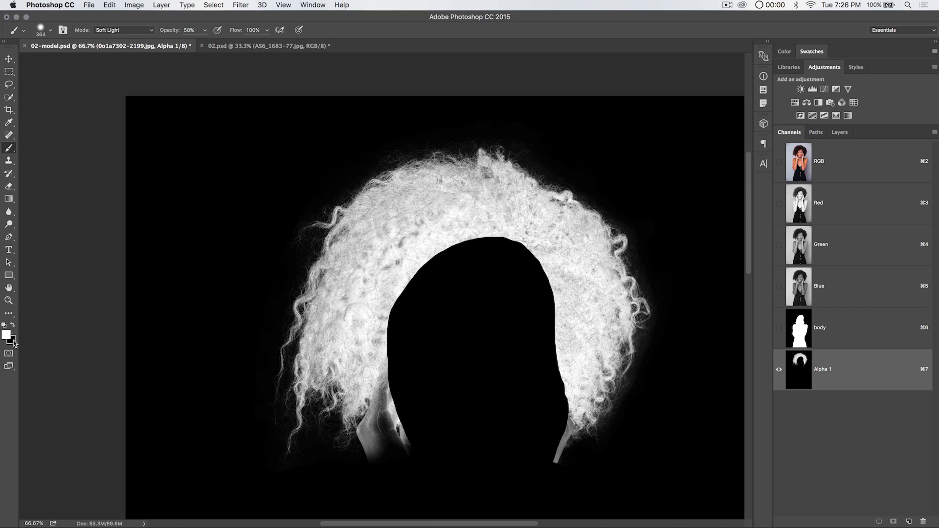
mouse_move(408, 202)
left_mouse_down()
mouse_move(448, 187)
mouse_move(465, 199)
mouse_move(549, 212)
mouse_move(618, 251)
mouse_move(607, 306)
mouse_move(590, 320)
mouse_move(655, 253)
mouse_move(655, 284)
mouse_move(583, 338)
mouse_move(582, 396)
mouse_move(591, 317)
mouse_move(572, 282)
mouse_move(516, 225)
mouse_move(380, 240)
mouse_move(360, 304)
mouse_move(354, 379)
left_mouse_up()
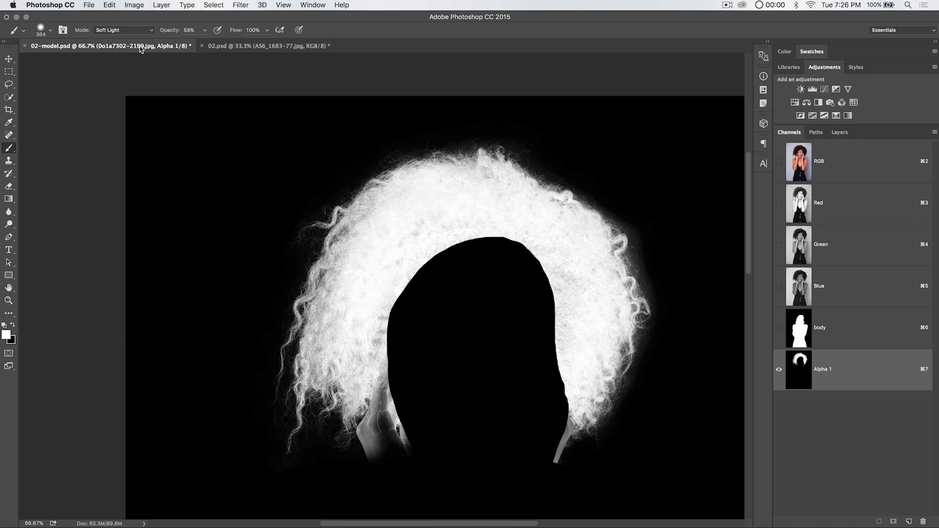
left_click(130, 29)
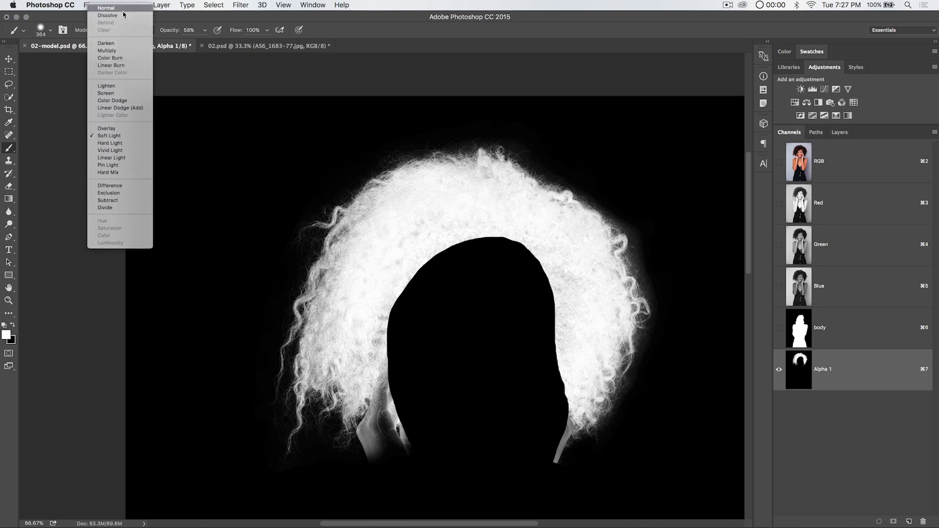
Step: Switch the brush back to Normal mode and fill the hair interior with solid white
left_click(107, 7)
left_click_drag(409, 373, 393, 350)
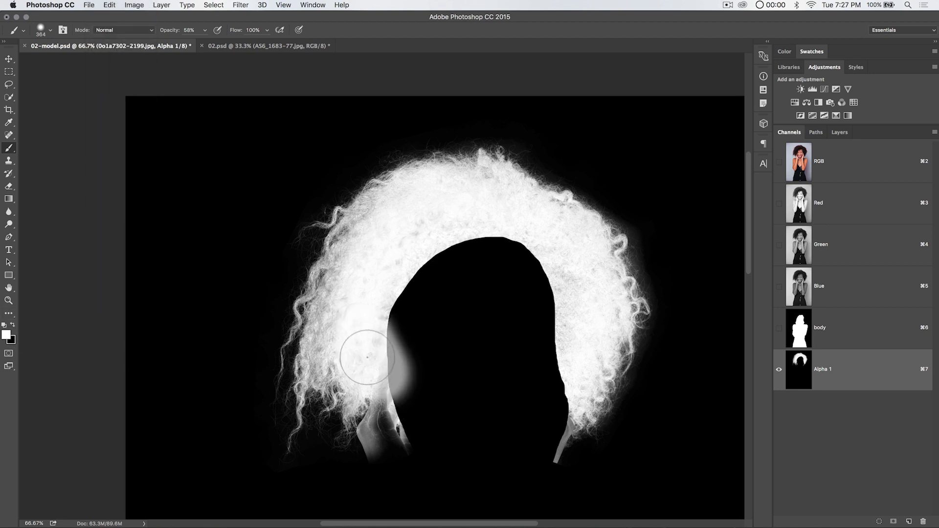
left_click_drag(168, 29, 167, 29)
mouse_move(373, 374)
left_mouse_down()
mouse_move(357, 327)
mouse_move(346, 340)
mouse_move(353, 298)
mouse_move(392, 226)
mouse_move(436, 200)
mouse_move(491, 203)
mouse_move(471, 208)
mouse_move(387, 312)
mouse_move(400, 296)
mouse_move(539, 253)
mouse_move(570, 292)
mouse_move(572, 325)
mouse_move(551, 387)
mouse_move(581, 297)
mouse_move(558, 246)
mouse_move(516, 233)
mouse_move(438, 294)
mouse_move(499, 283)
mouse_move(522, 356)
mouse_move(472, 334)
mouse_move(435, 344)
mouse_move(511, 331)
left_mouse_up()
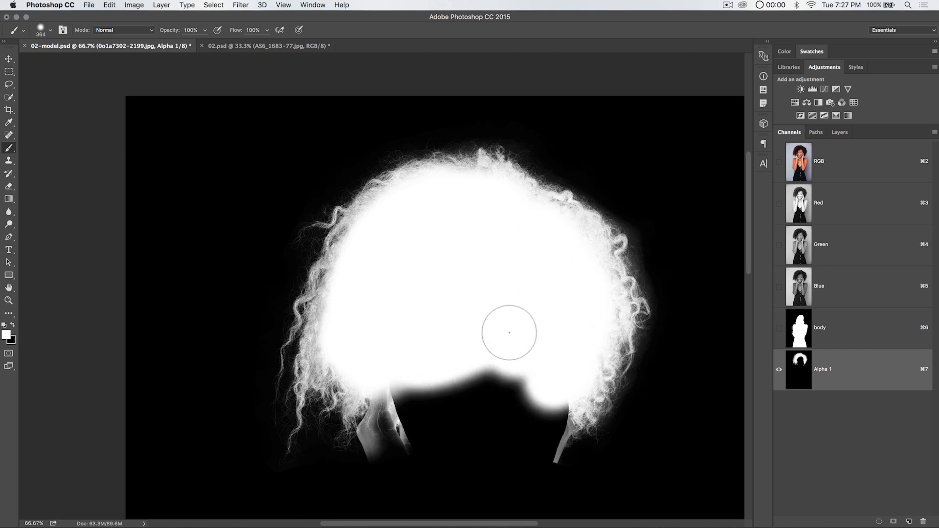
Step: Swap to black and paint out the hand and arm shapes and the lower-right white strip
key("x")
mouse_move(377, 470)
left_mouse_down()
mouse_move(407, 443)
mouse_move(393, 443)
mouse_move(399, 452)
mouse_move(409, 405)
mouse_move(395, 418)
mouse_move(398, 446)
left_mouse_up()
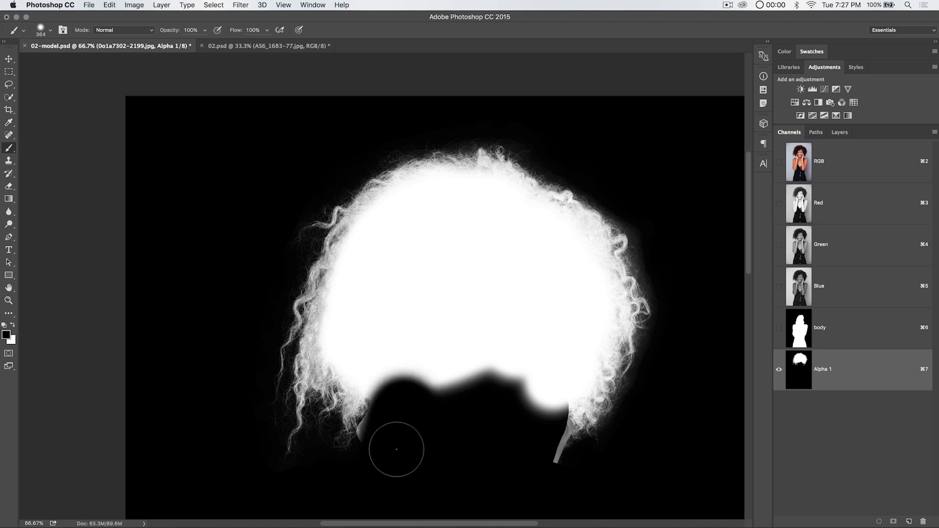
mouse_move(542, 462)
left_mouse_down()
mouse_move(538, 480)
mouse_move(536, 445)
mouse_move(518, 465)
left_mouse_up()
Step: Brighten the curly strands on the hair's left and right edges with white brushing in Overlay mode at 51%
key("x")
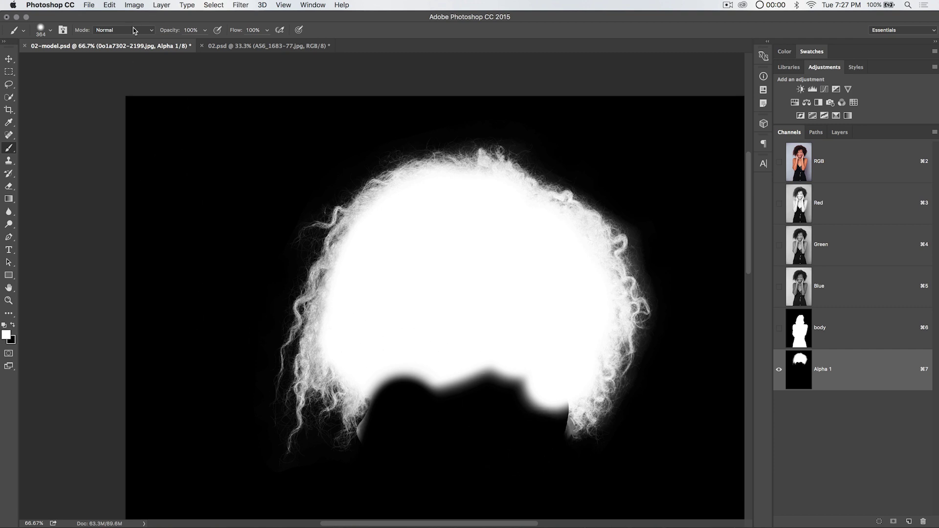
left_click(133, 30)
left_click(139, 159)
left_click_drag(170, 30, 163, 31)
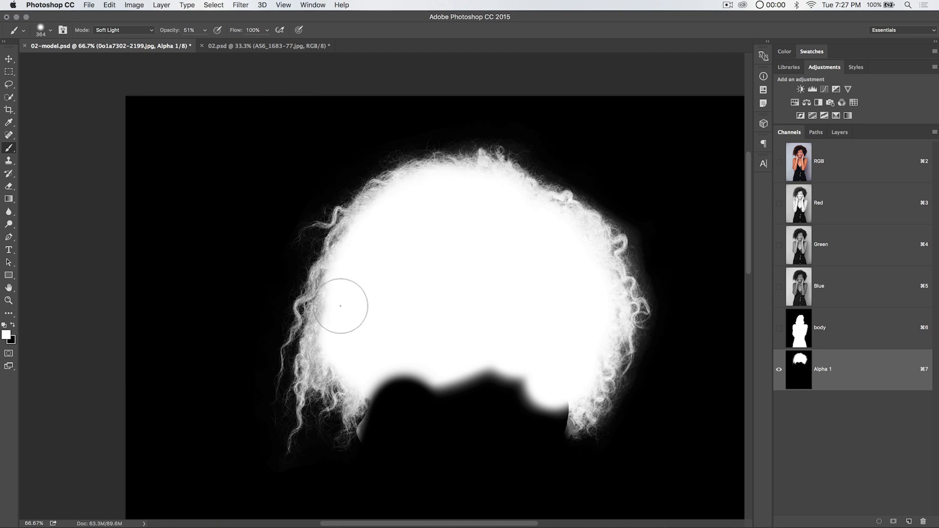
mouse_move(331, 342)
left_mouse_down()
mouse_move(320, 367)
mouse_move(346, 379)
mouse_move(341, 342)
left_mouse_up()
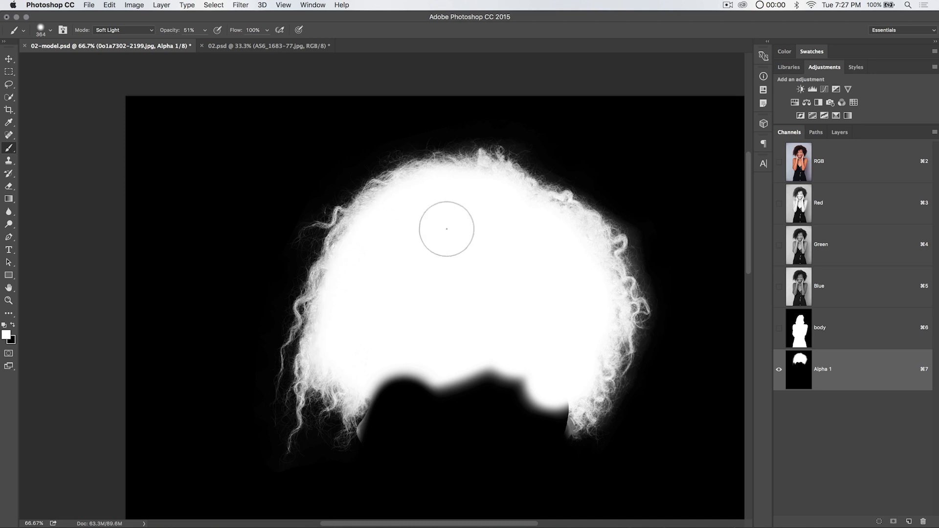
left_click(122, 30)
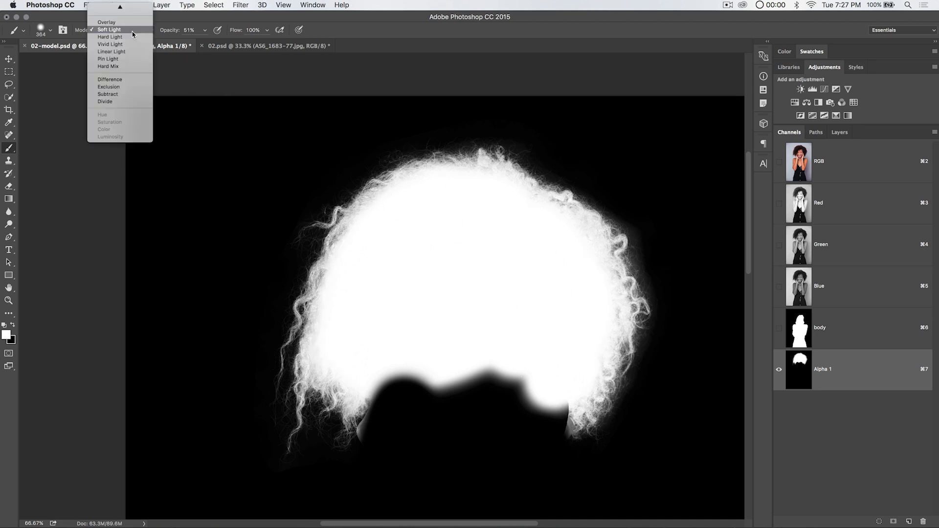
left_click(116, 23)
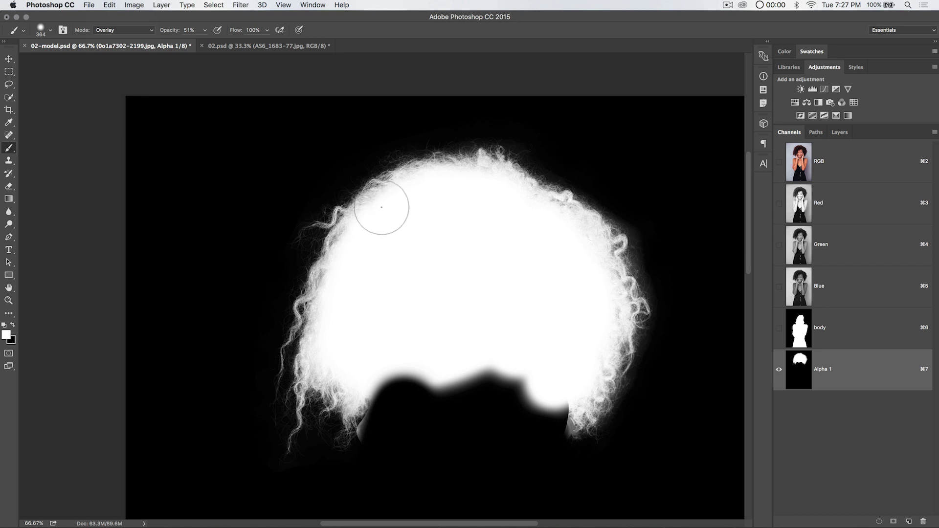
mouse_move(474, 176)
left_mouse_down()
mouse_move(577, 227)
mouse_move(605, 274)
mouse_move(612, 314)
mouse_move(574, 398)
mouse_move(470, 350)
mouse_move(339, 389)
mouse_move(320, 348)
mouse_move(320, 306)
mouse_move(362, 191)
left_mouse_up()
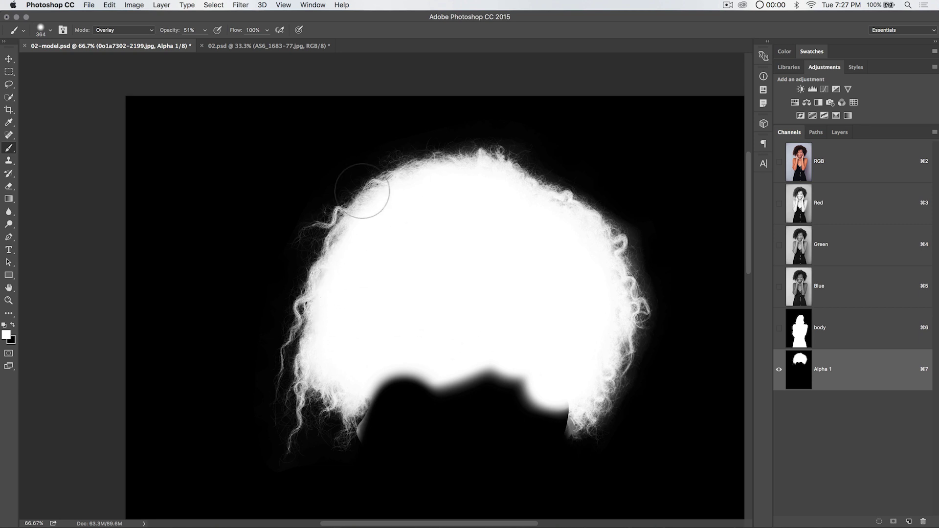
Step: Paint black along the fringe and top of the hair to darken the faint glow
key("x")
left_click_drag(321, 438, 308, 426)
mouse_move(281, 371)
left_mouse_down()
mouse_move(277, 301)
mouse_move(289, 236)
mouse_move(294, 252)
mouse_move(341, 173)
mouse_move(431, 132)
mouse_move(531, 141)
mouse_move(543, 159)
mouse_move(626, 195)
mouse_move(650, 249)
mouse_move(644, 263)
mouse_move(667, 288)
mouse_move(626, 434)
mouse_move(579, 458)
mouse_move(541, 448)
left_mouse_up()
mouse_move(657, 272)
left_mouse_down()
mouse_move(608, 195)
mouse_move(539, 139)
mouse_move(448, 133)
mouse_move(512, 123)
left_mouse_up()
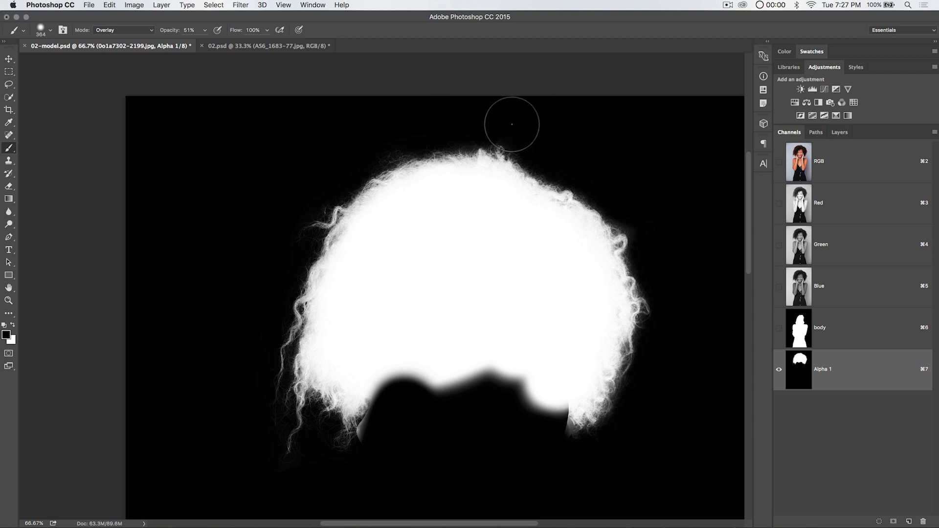
left_click_drag(367, 444, 381, 444)
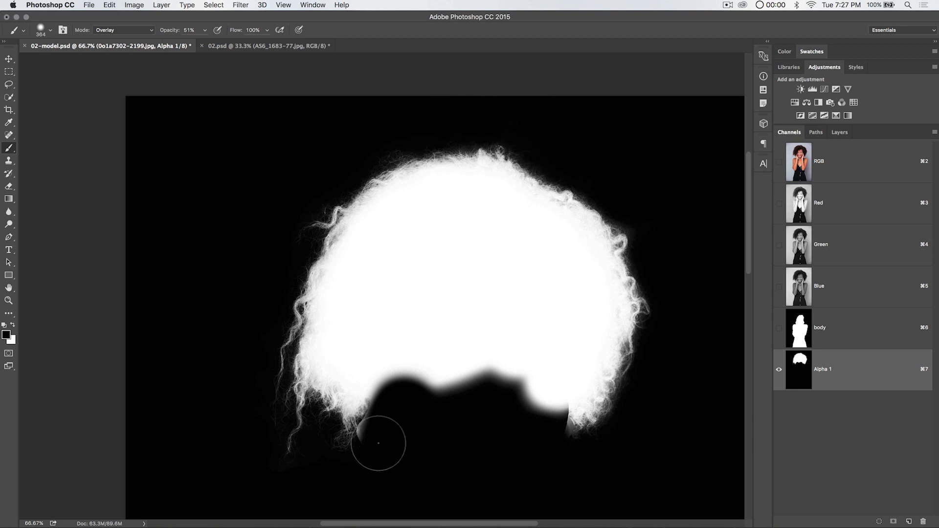
Step: At 200% zoom, paint the grey gradient beside the lower hair black with a smaller Normal-mode brush at 100%
key("0")
left_click(141, 35)
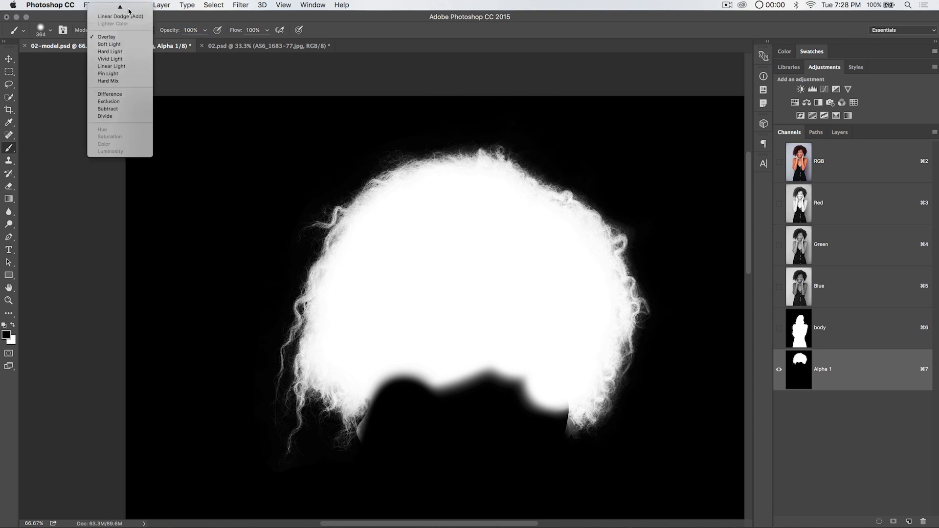
left_click(107, 9)
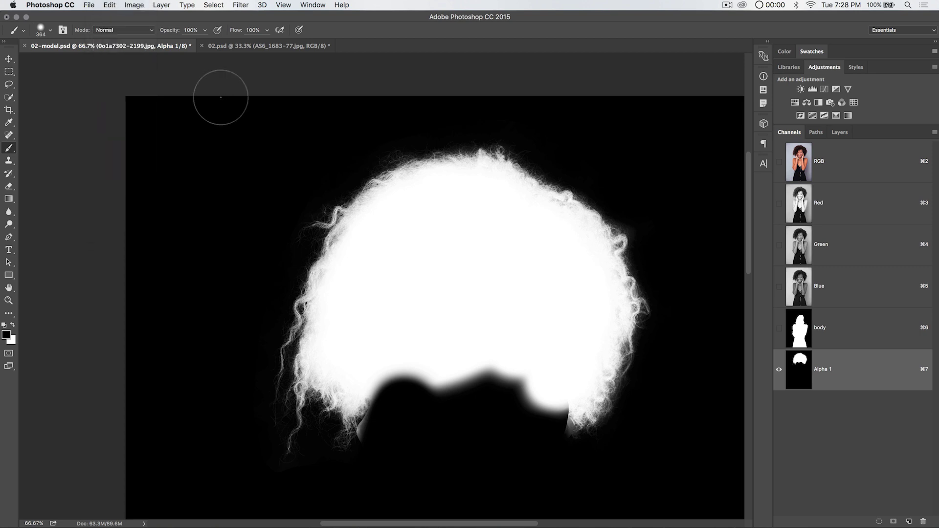
key("super+equal")
key("super+equal")
scroll(519, 152, "down", 10)
scroll(518, 151, "left", 2)
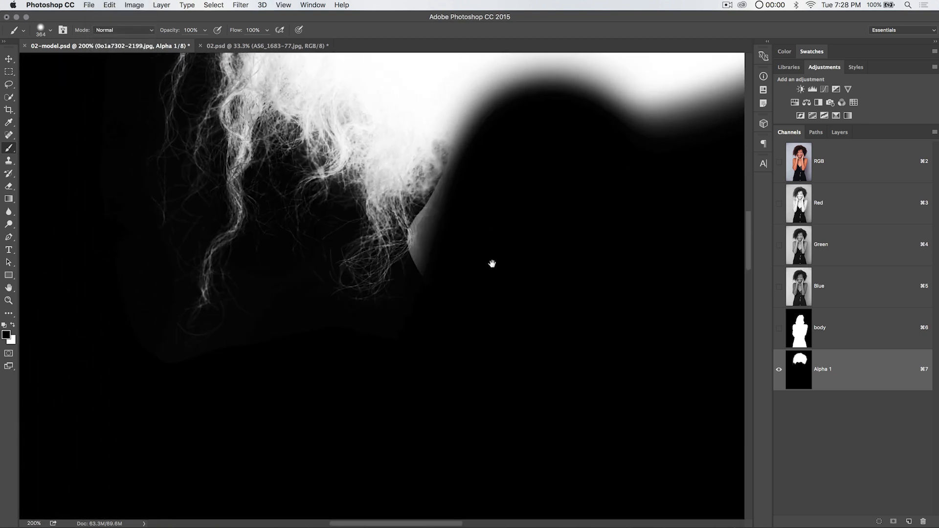
key("bracketleft")
key("bracketleft")
key("bracketleft")
key("bracketleft")
key("bracketleft")
key("bracketleft")
key("bracketleft")
key("bracketleft")
key("bracketleft")
key("bracketleft")
key("bracketleft")
key("bracketleft")
key("bracketleft")
key("bracketleft")
key("bracketleft")
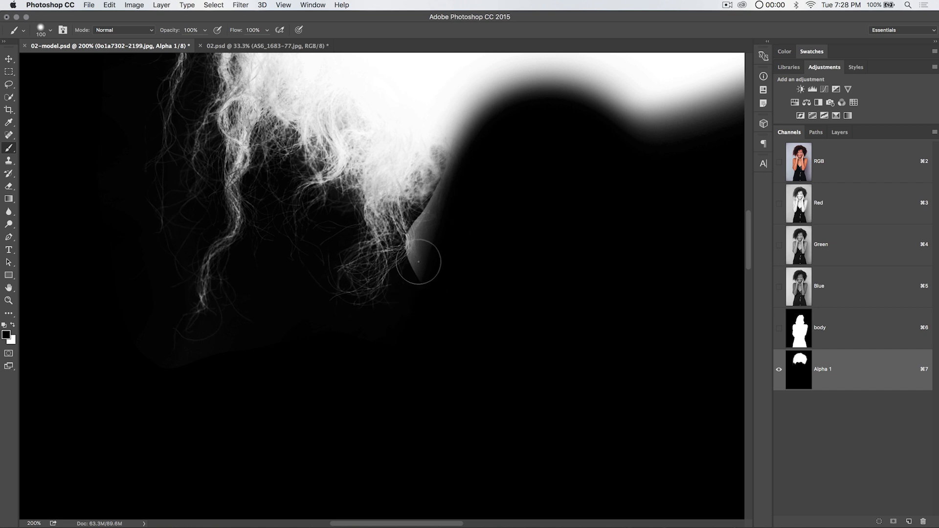
mouse_move(414, 265)
left_mouse_down()
mouse_move(416, 242)
mouse_move(460, 178)
left_mouse_up()
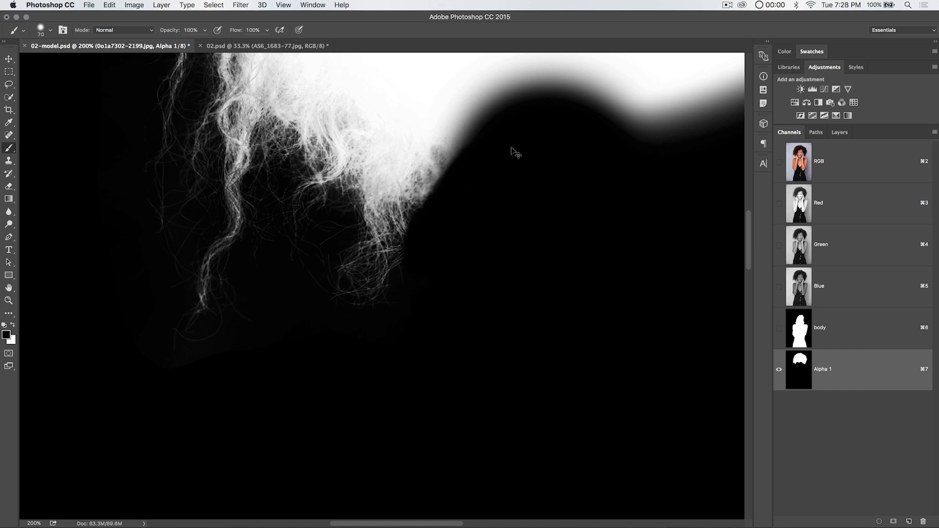
key("super+minus")
key("super+minus")
key("super+minus")
key("super+minus")
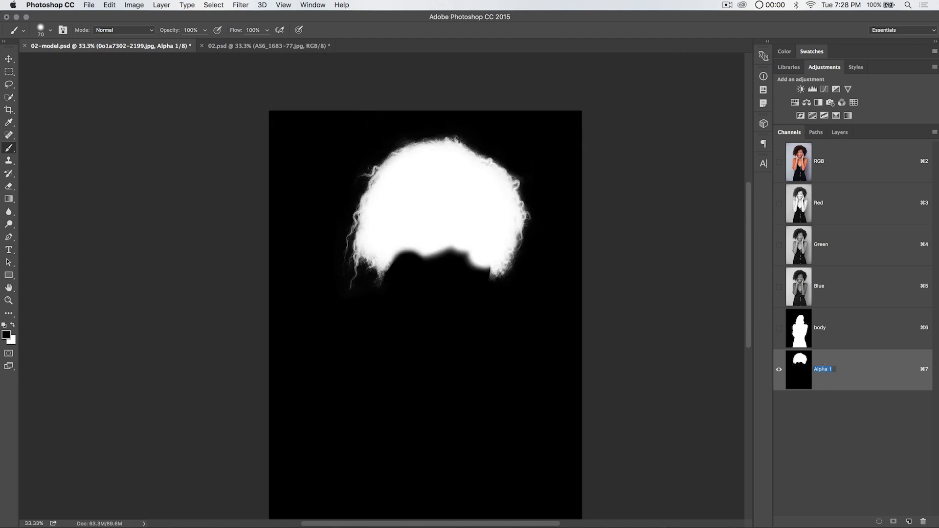
Step: Name the Alpha 1 channel 'hair', compare it against the colour photo, then show the body channel alone
key("Return")
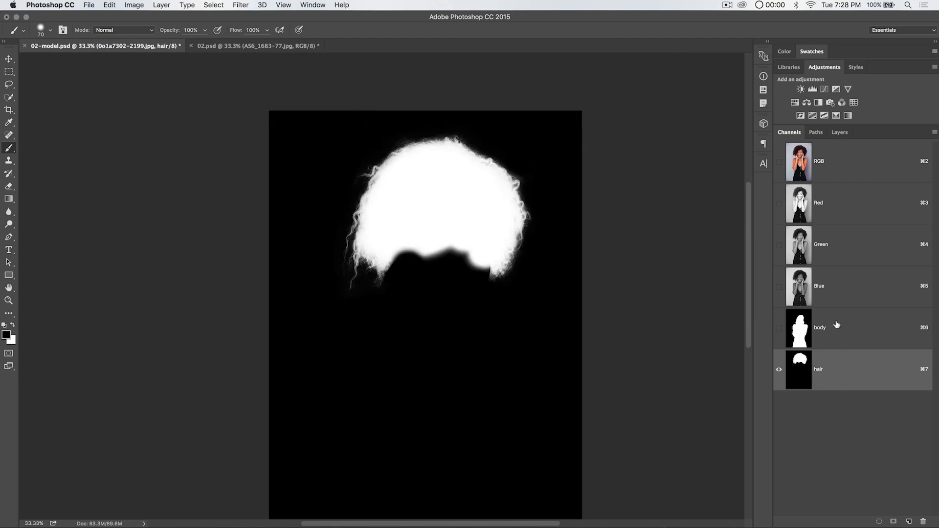
left_click(779, 162)
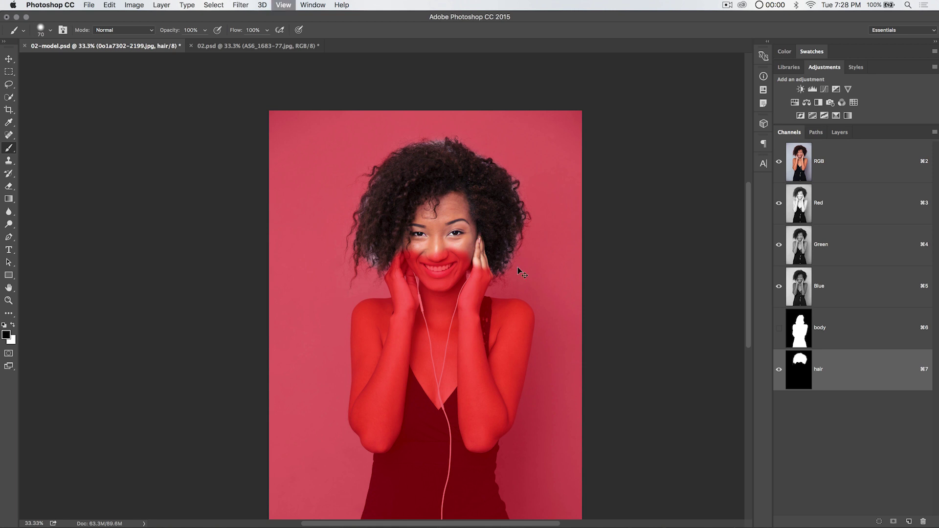
key("super+equal")
key("super+equal")
scroll(364, 239, "up", 6)
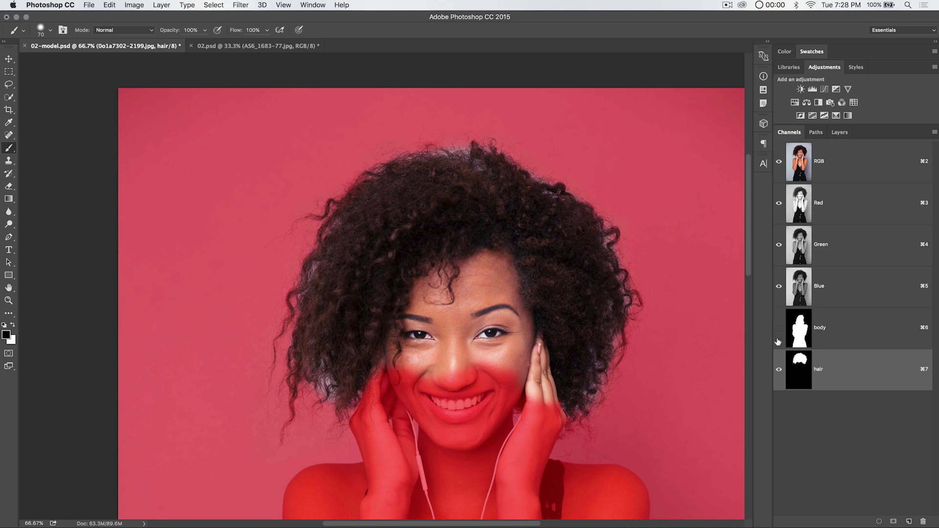
left_click(779, 368)
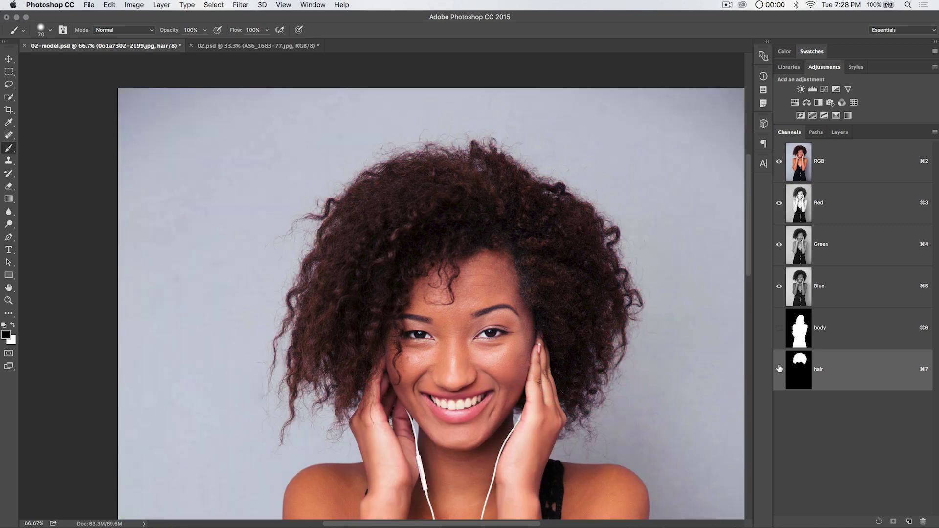
left_click(800, 328)
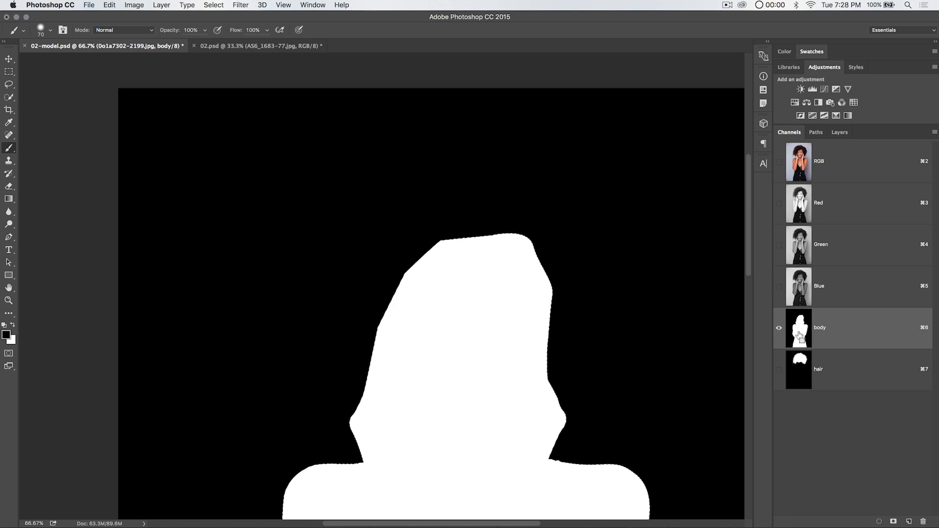
Step: Check the body channel at 50% over the photo, then return to the RGB composite and the Layers list
key("super+minus")
scroll(489, 352, "down", 10)
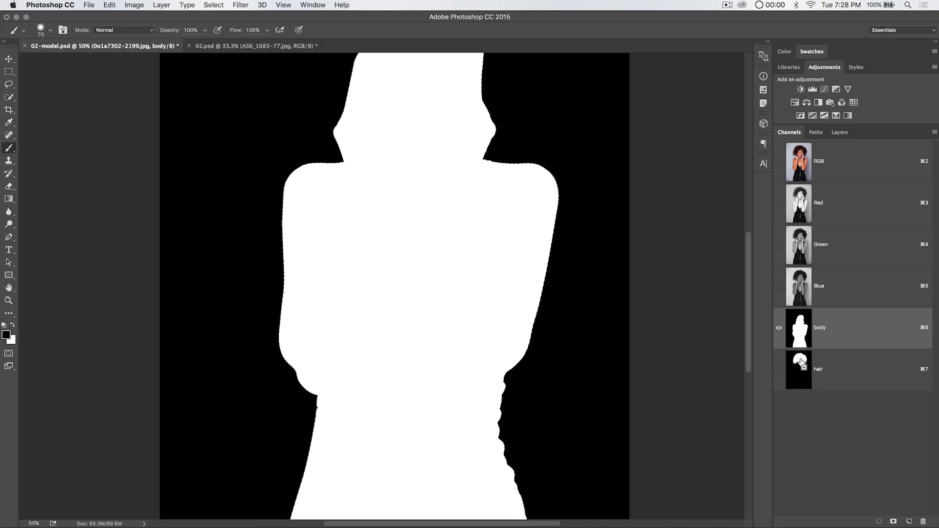
scroll(518, 266, "up", 5)
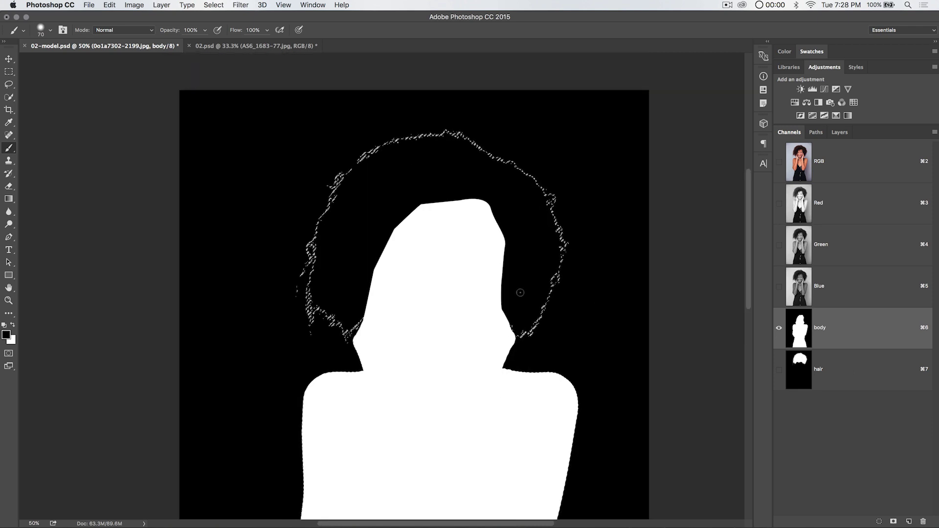
left_click(778, 162)
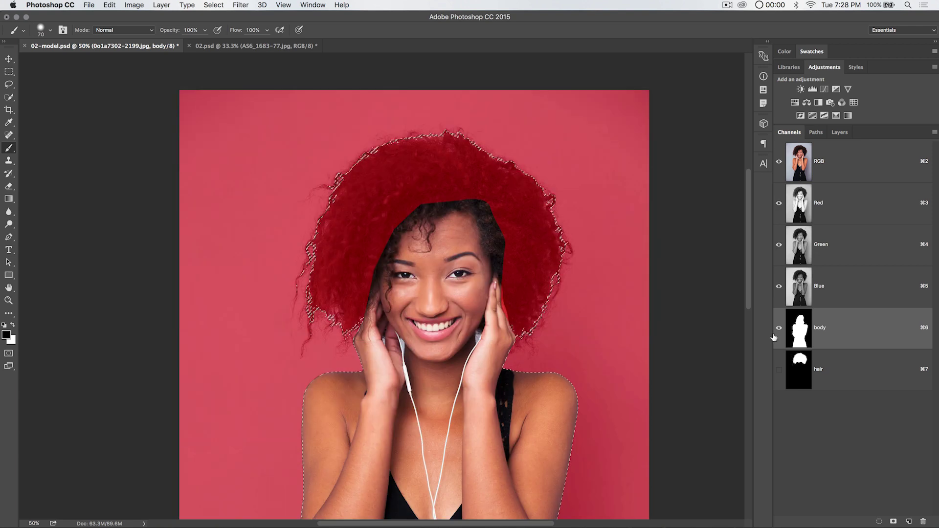
left_click(779, 327)
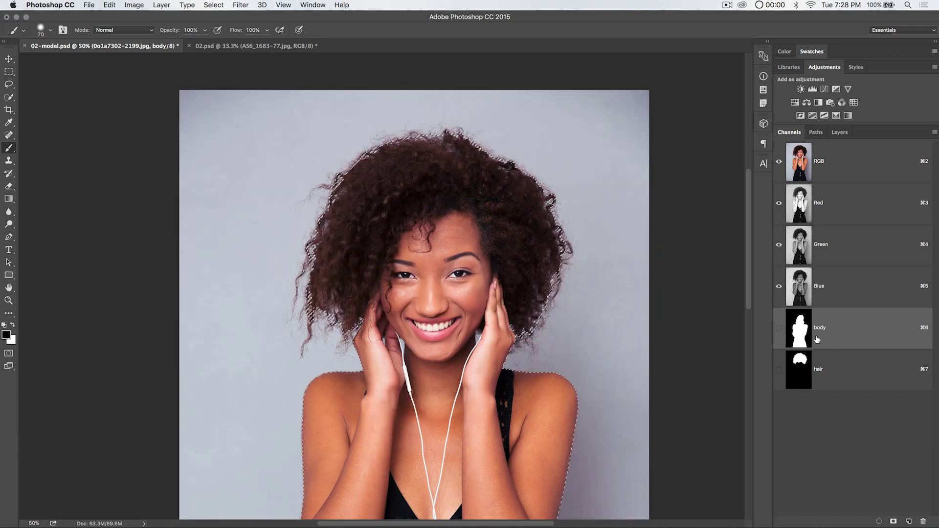
left_click(830, 167)
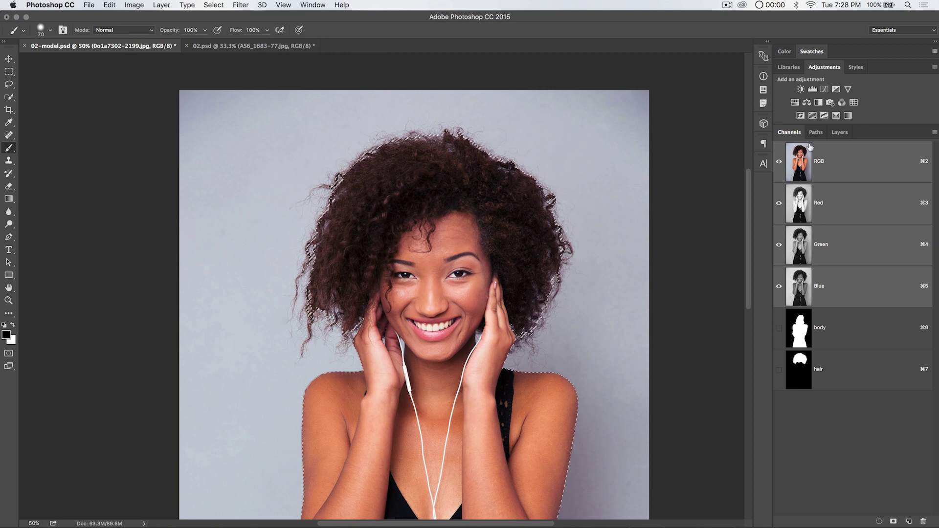
left_click(839, 132)
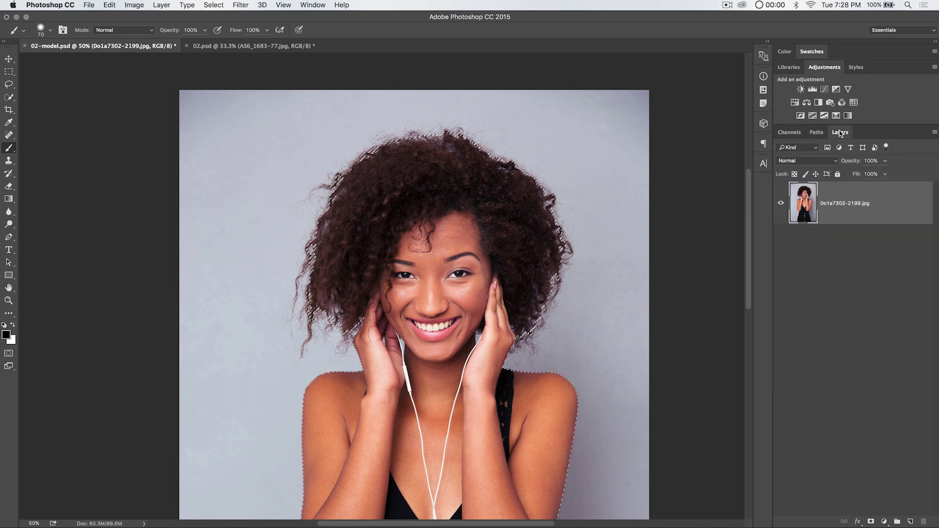
Step: Add a layer mask from the selection to hide the grey background, viewing at 33.3%
left_click(870, 522)
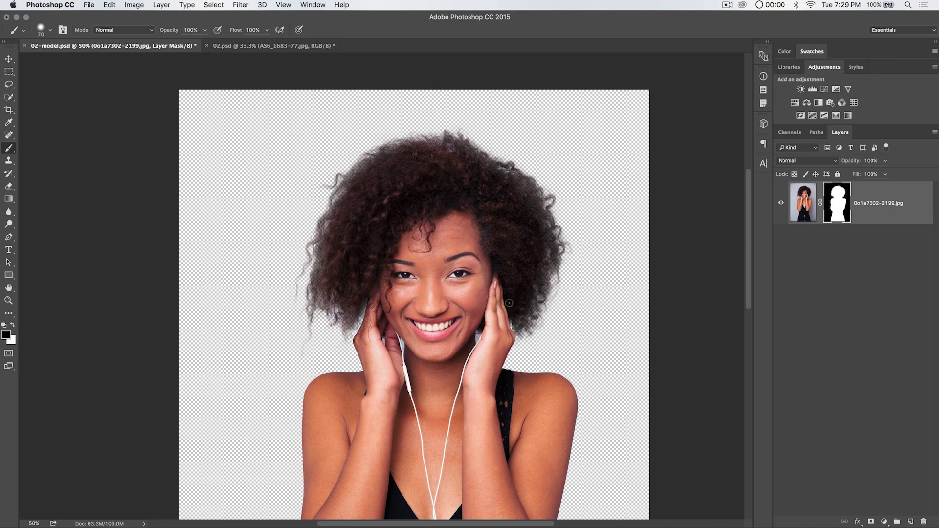
key("super+minus")
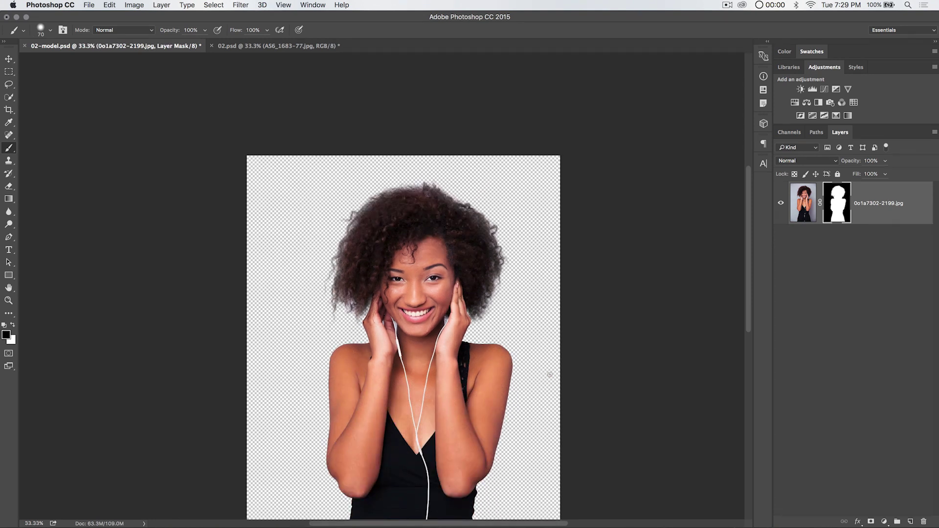
scroll(550, 374, "down", 5)
scroll(371, 294, "up", 5)
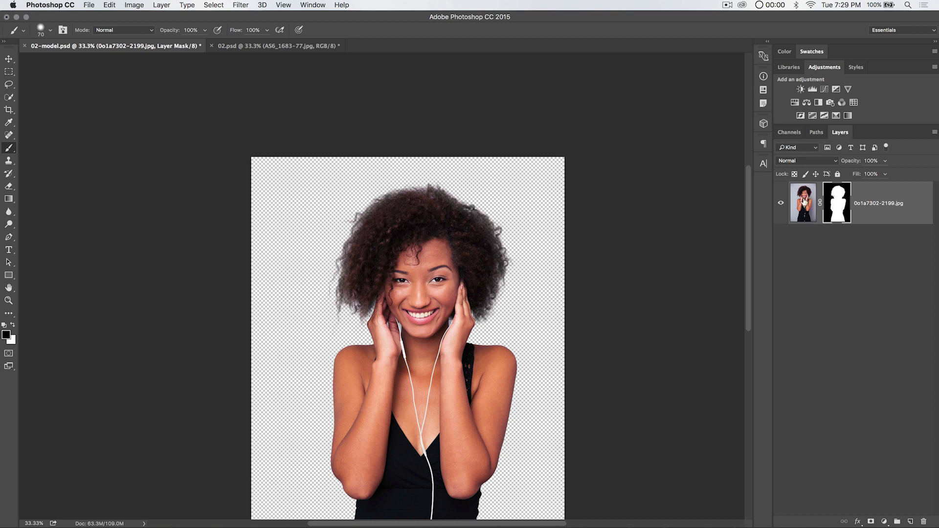
Step: Move the masked model image into the 02.psd forest scene, left of centre above the stairs
key("super+2")
key("v")
left_click_drag(393, 252, 345, 200)
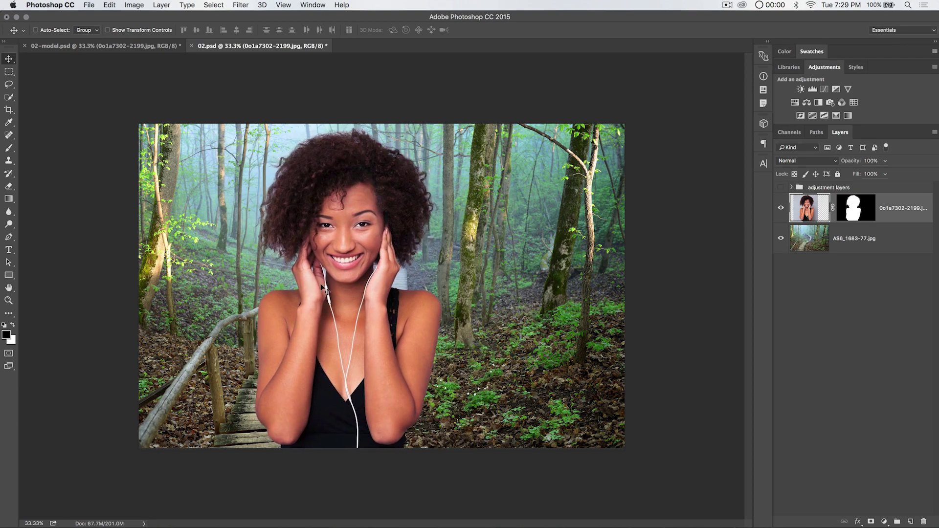
key("super+equal")
key("super+equal")
key("super+equal")
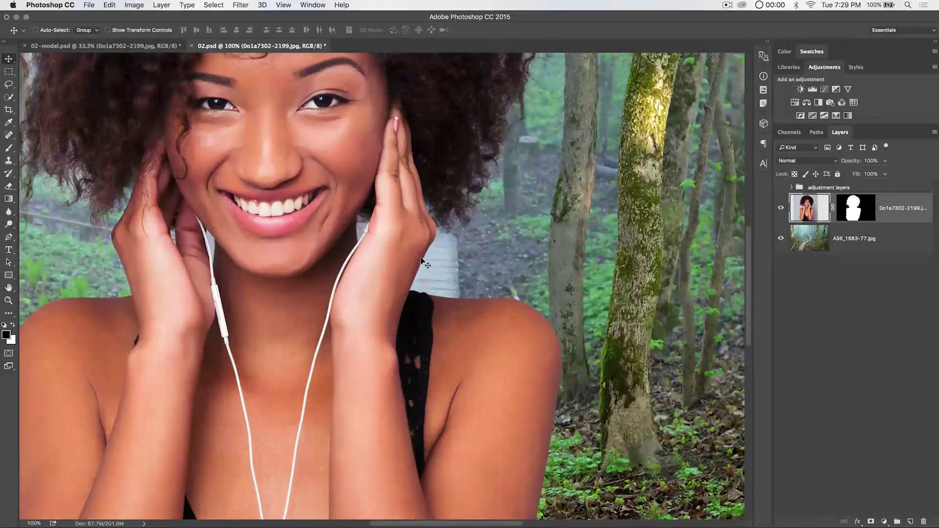
left_click_drag(431, 247, 390, 317)
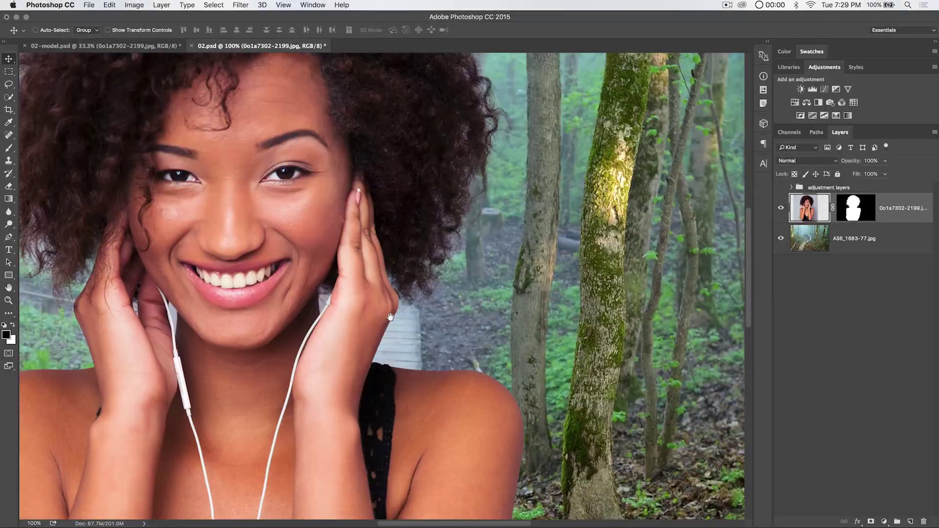
left_click_drag(436, 236, 430, 350)
left_click_drag(439, 212, 462, 232)
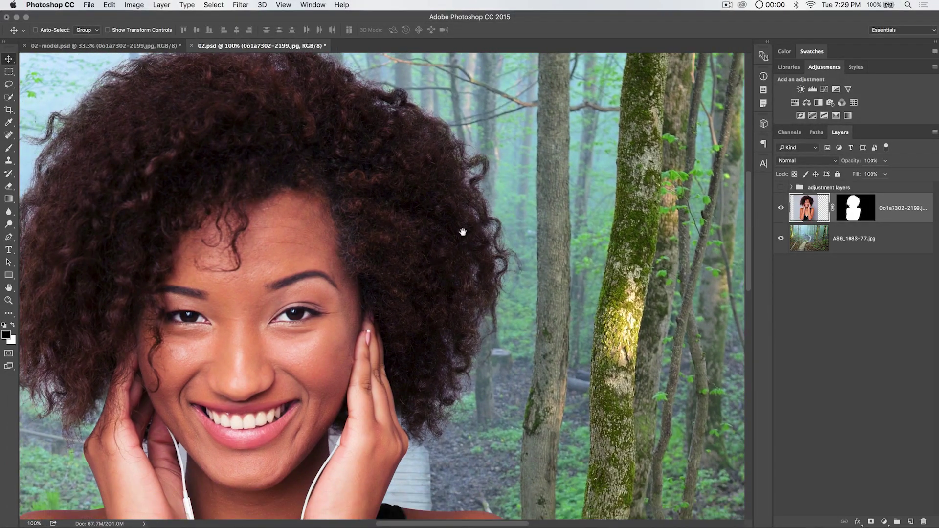
left_click_drag(390, 339, 494, 192)
key("z")
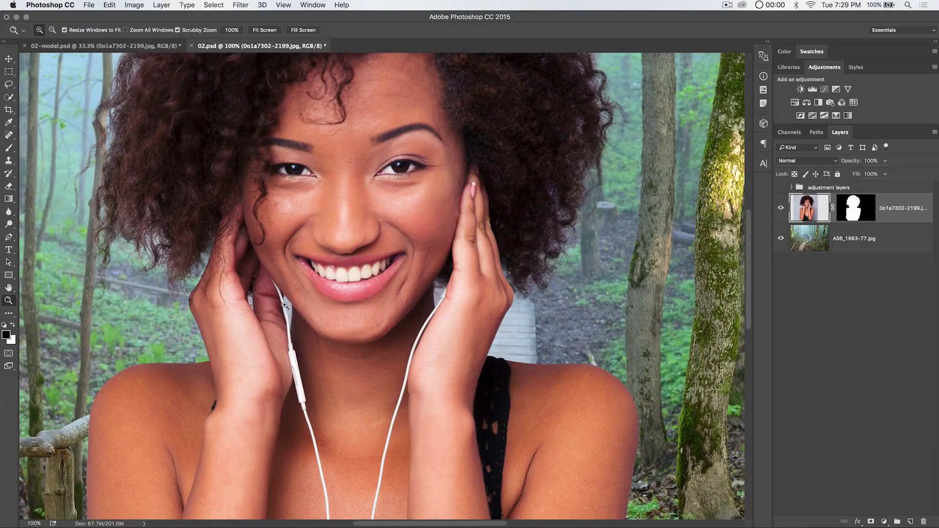
left_click(279, 303)
left_click(280, 294)
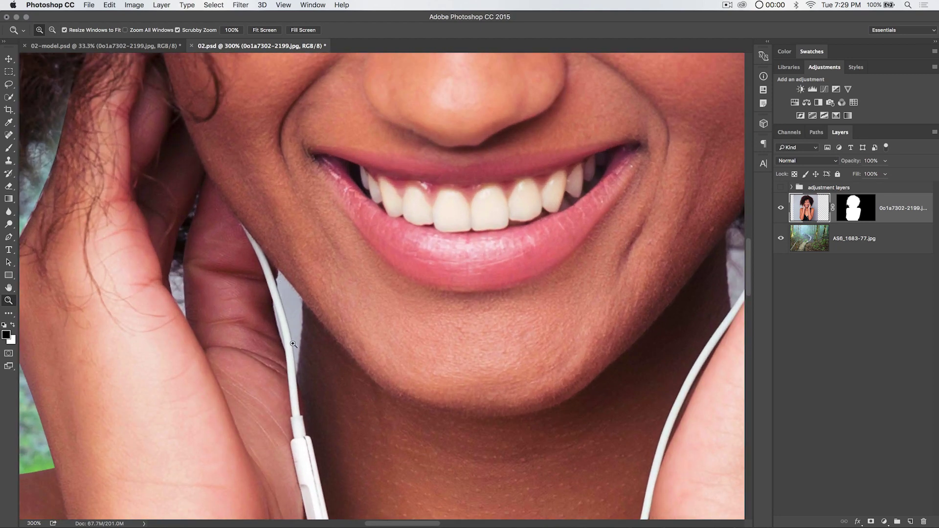
left_click_drag(615, 324, 436, 373)
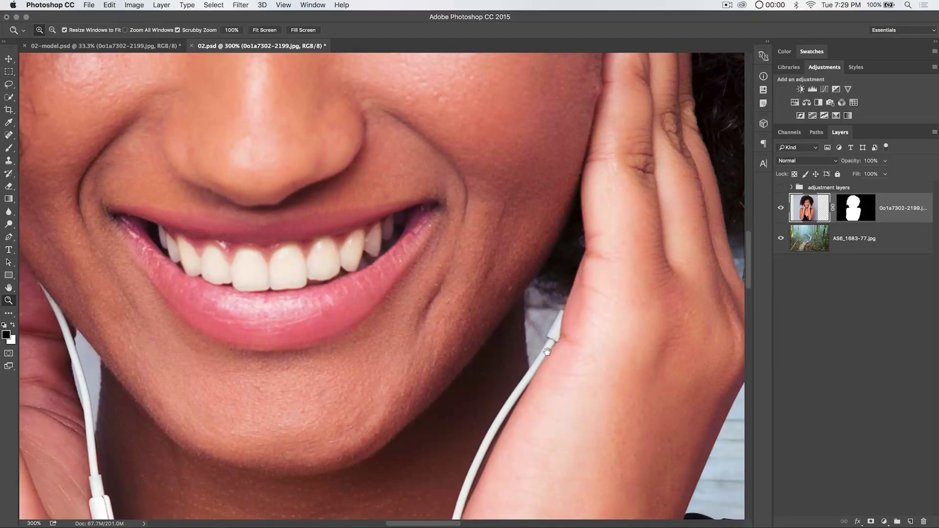
left_click_drag(547, 351, 831, 359)
left_click_drag(254, 332, 555, 331)
left_click_drag(397, 251, 474, 405)
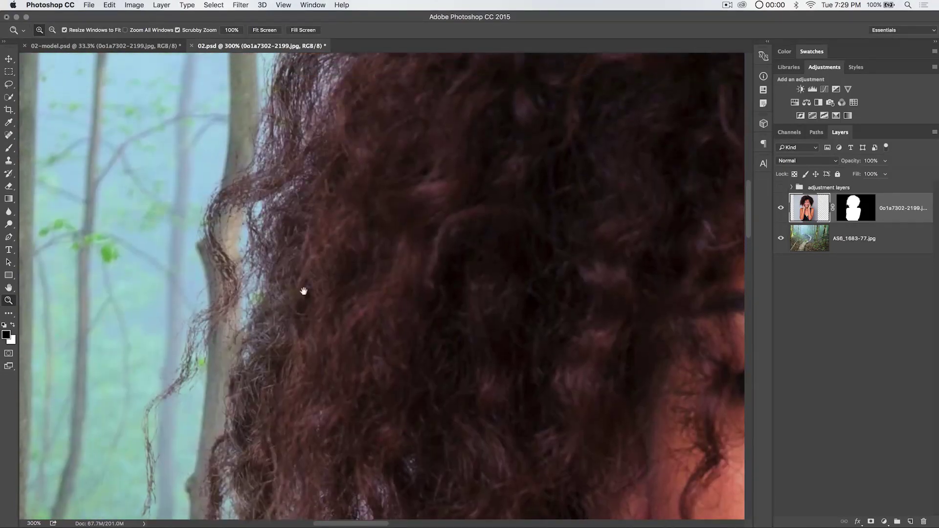
left_click_drag(304, 294, 340, 263)
right_click(340, 263)
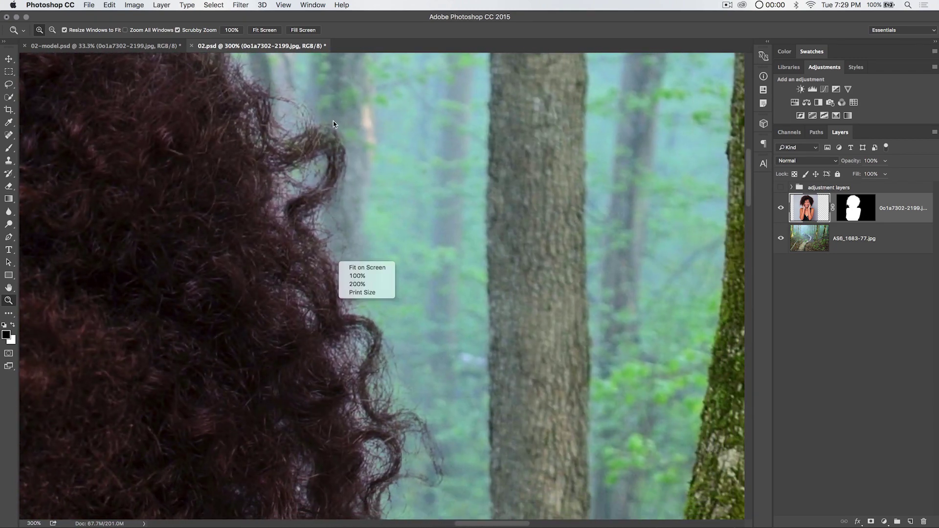
left_click(333, 121)
left_click_drag(398, 283, 472, 88)
key("super+minus")
key("super+minus")
key("super+minus")
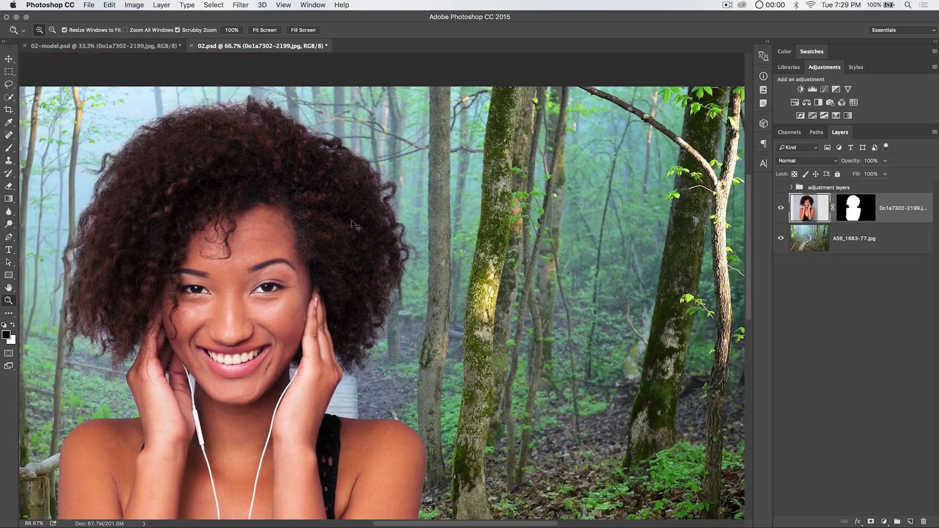
left_click_drag(299, 227, 427, 190)
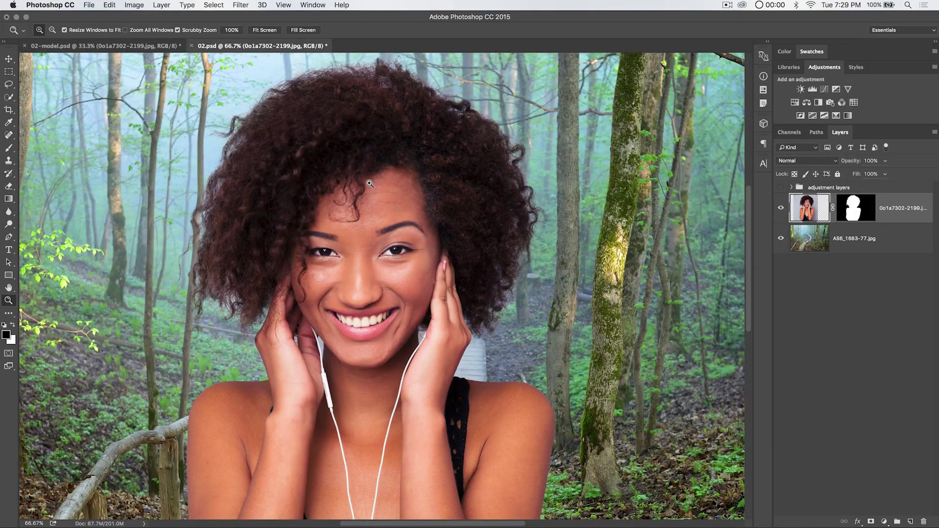
key("super+minus")
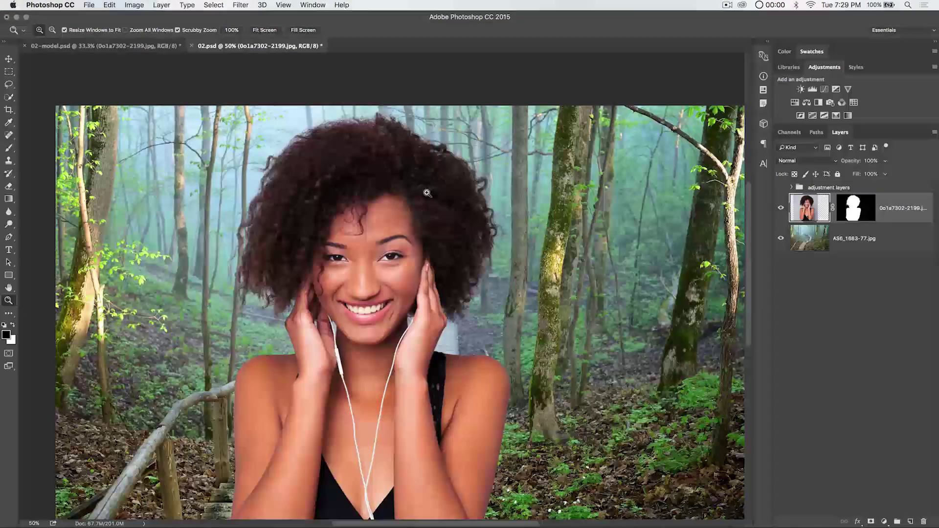
scroll(428, 191, "down", 3)
scroll(429, 186, "up", 2)
key("super+minus")
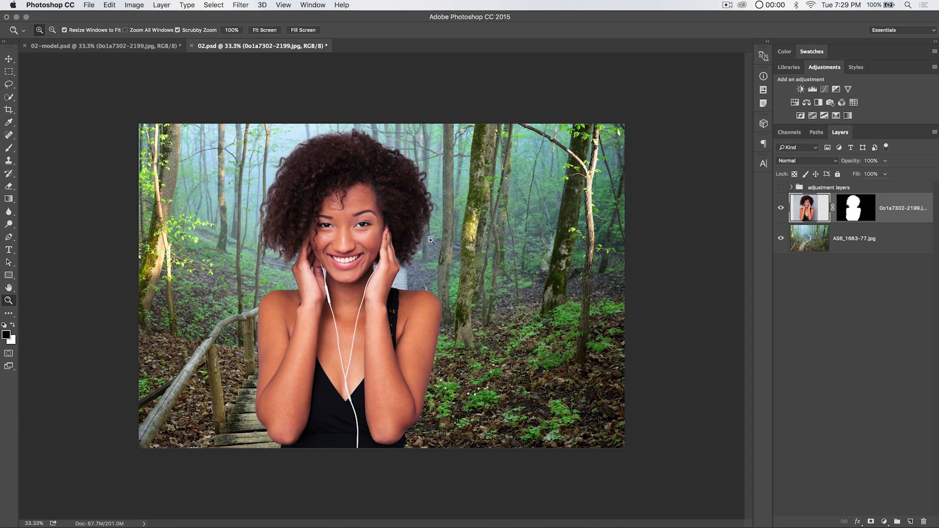
Step: Zoom in on the hair edge and make the model layer's mask the editing target
left_click(425, 213)
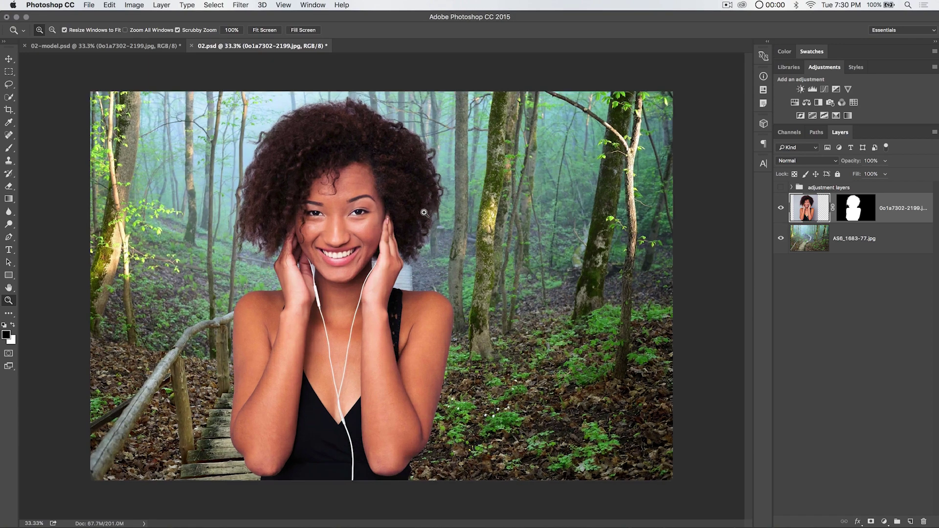
left_click(419, 259)
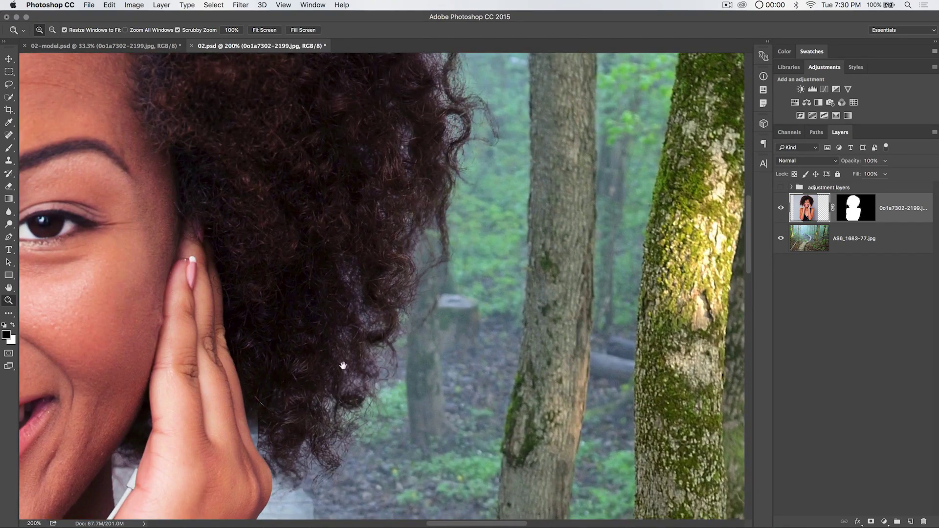
scroll(341, 367, "down", 5)
scroll(342, 367, "left", 3)
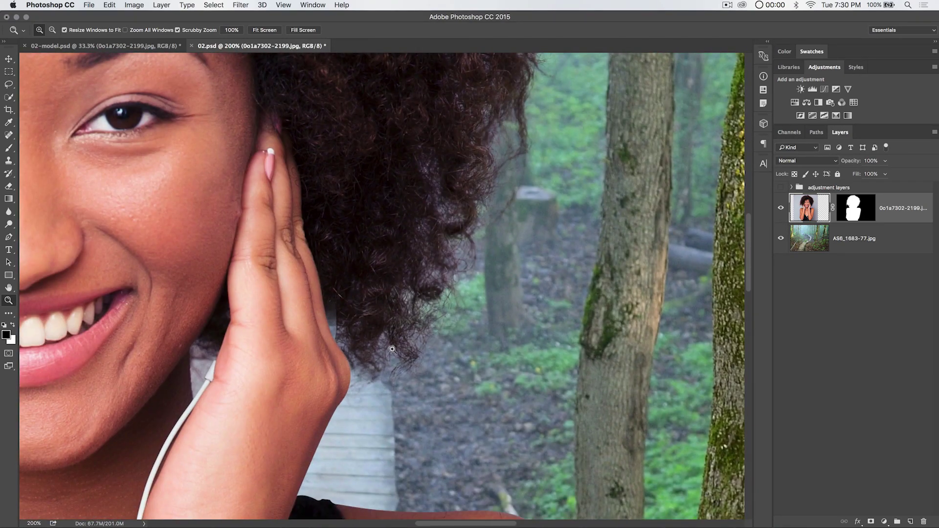
left_click(855, 207, "shift")
left_click(856, 207, "shift")
left_click(854, 206)
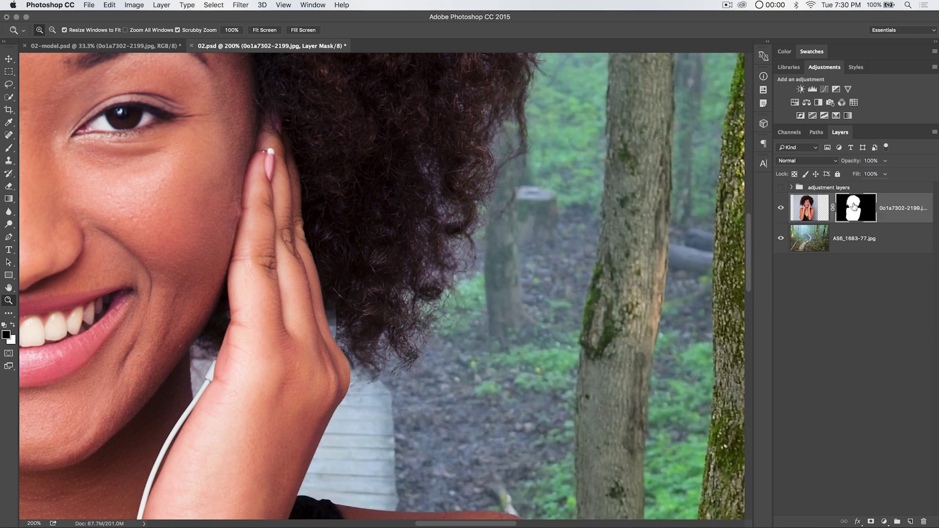
Step: Set the brush to Overlay at 53% opacity and show the layer mask in black and white
key("b")
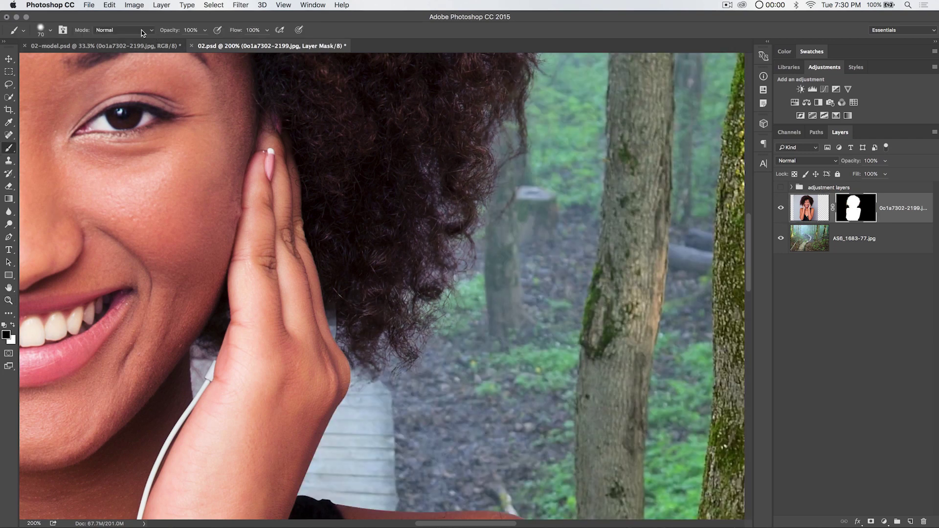
left_click(142, 30)
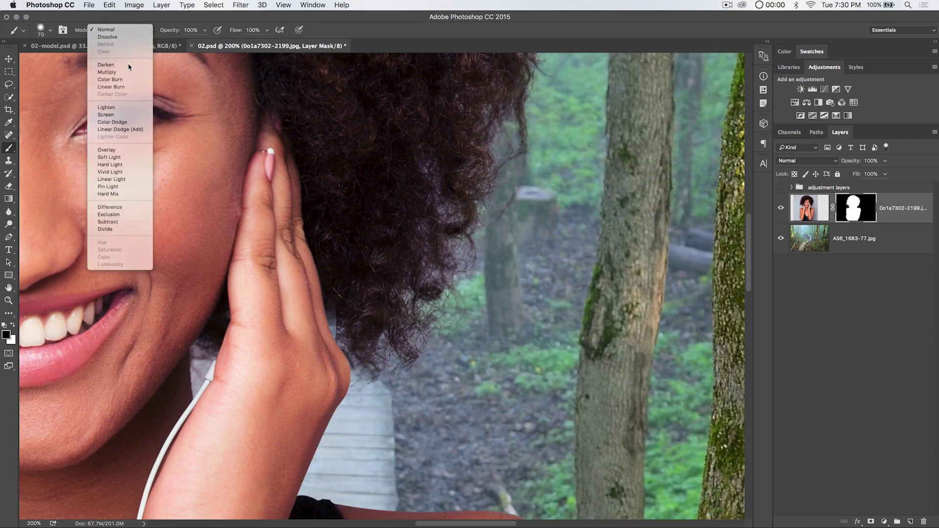
left_click(132, 155)
left_click_drag(177, 32, 149, 30)
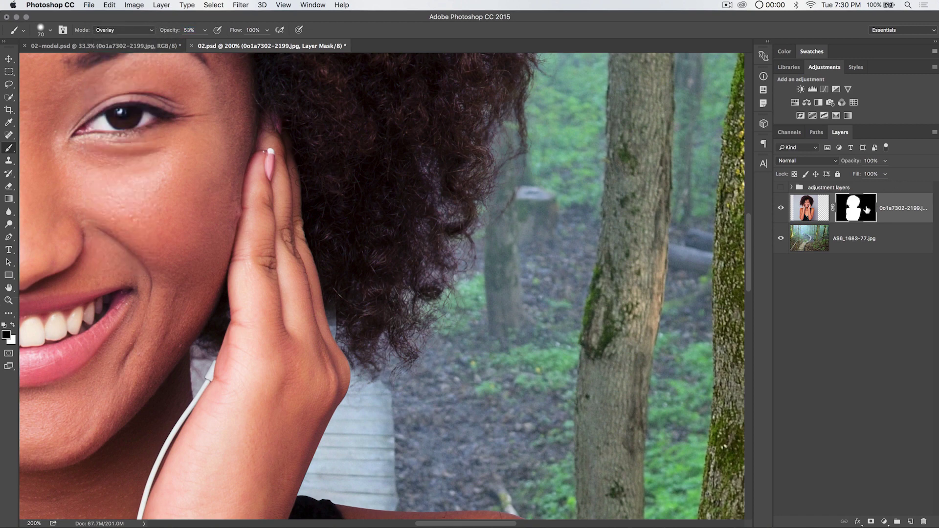
key("super+minus")
key("super+minus")
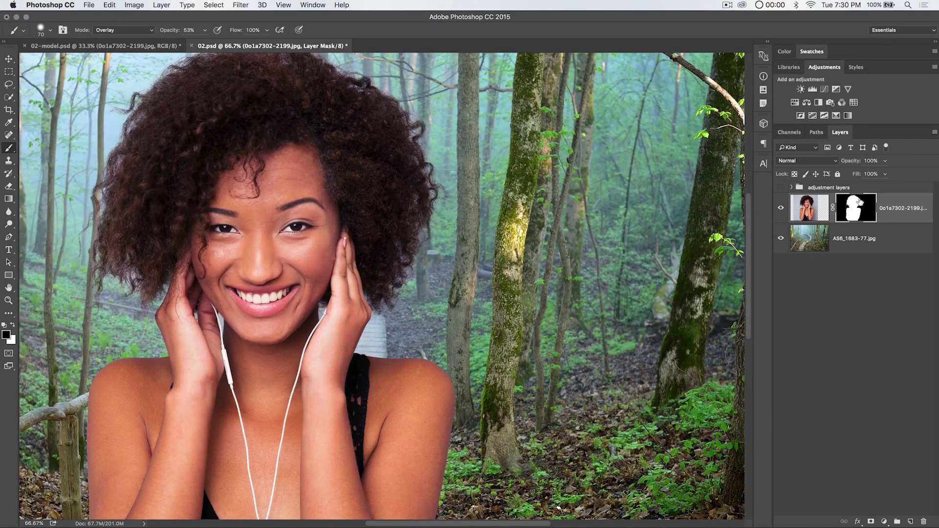
left_click(860, 201, "alt")
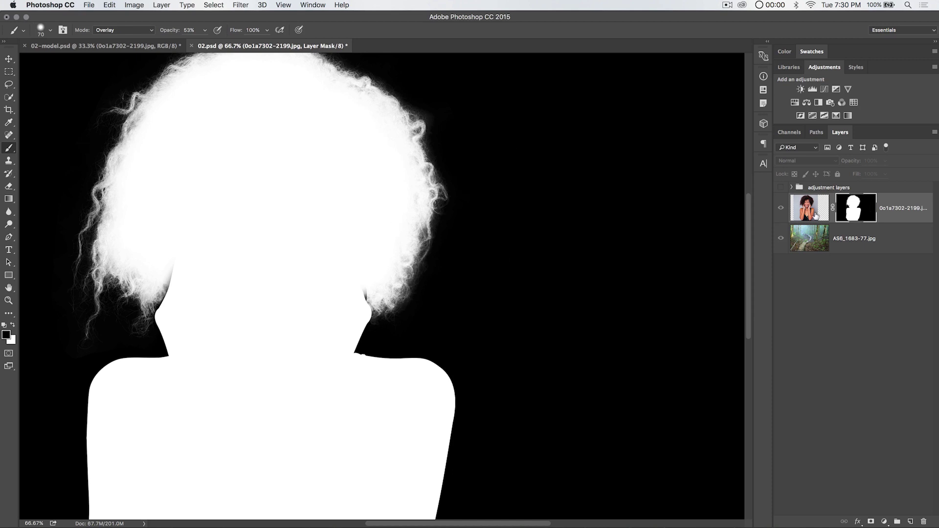
Step: Enlarge the brush to 500 px
key("bracketright")
right_click(458, 259)
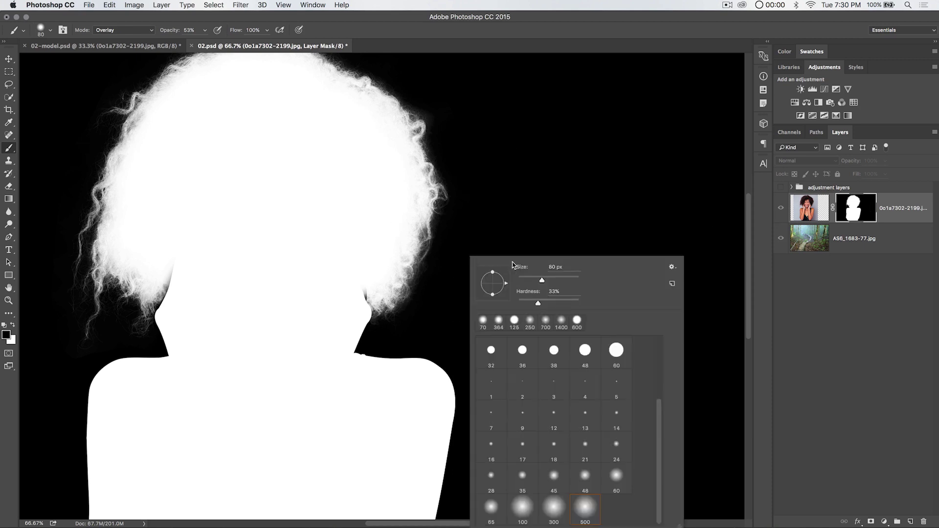
left_click_drag(550, 281, 558, 280)
left_click(524, 210)
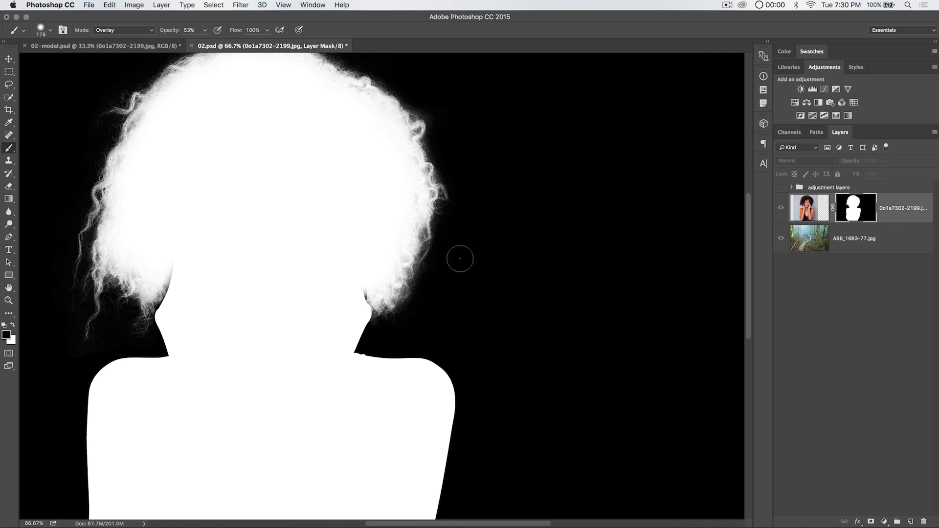
key("bracketright")
key("bracketright")
key("bracketright")
key("bracketright")
key("bracketright")
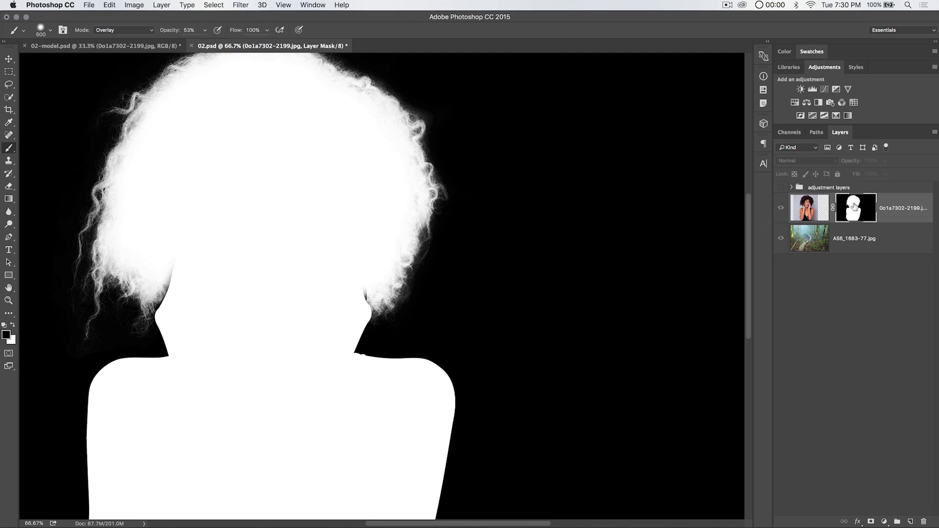
Step: Back in the colour composite, paint white along the hair's left edge to restore the curls
left_click(854, 204, "alt")
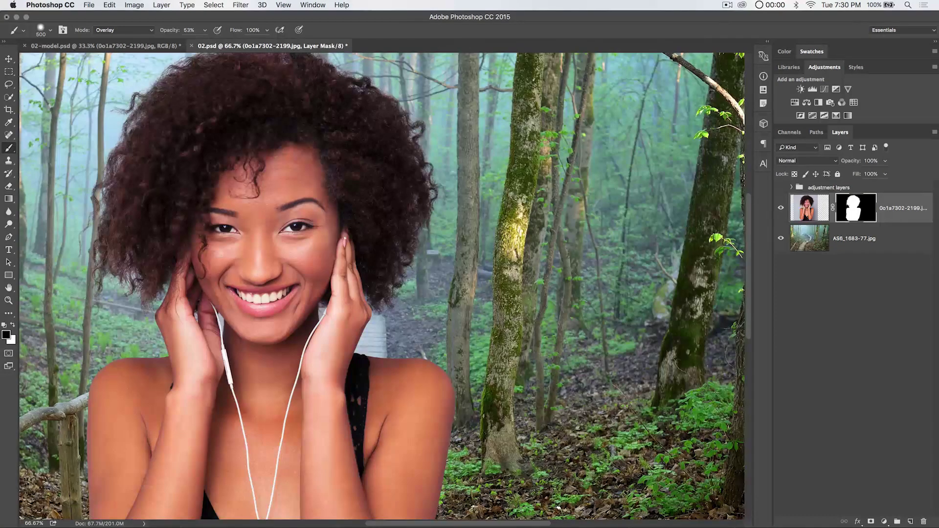
left_click_drag(477, 206, 570, 306)
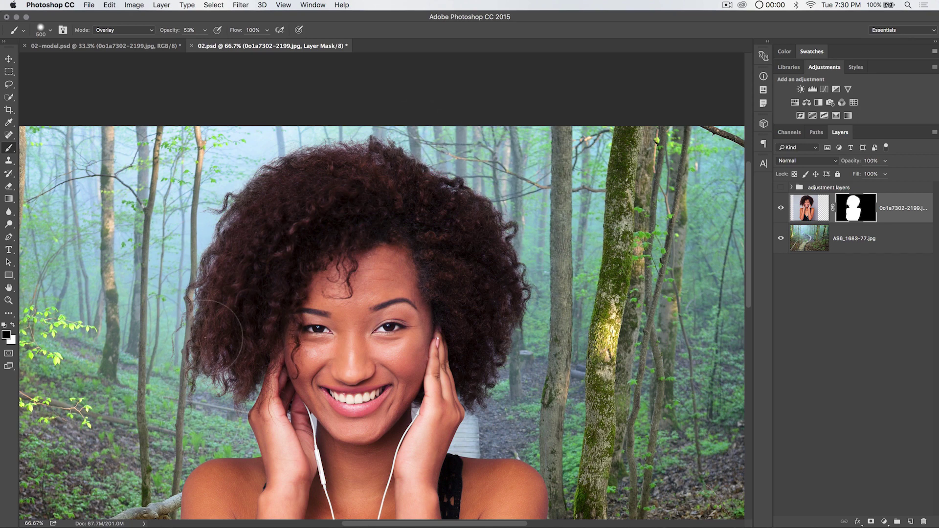
key("x")
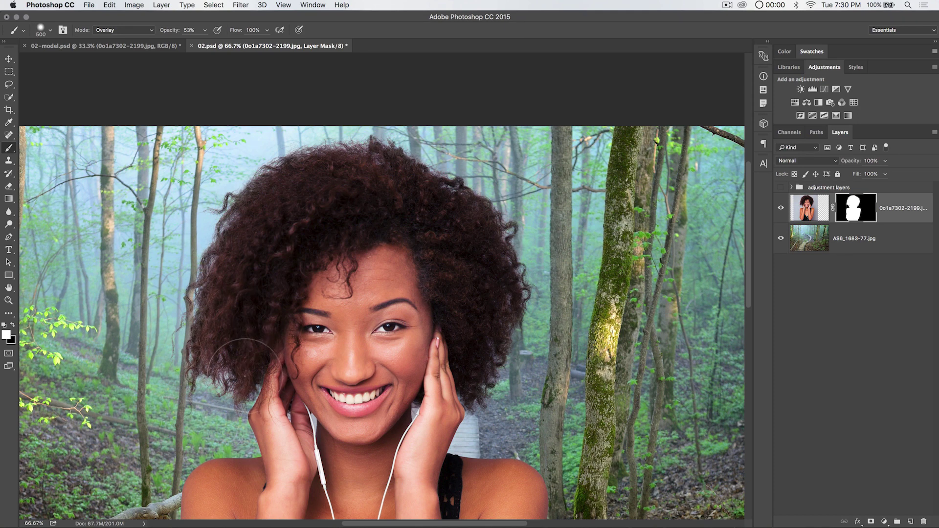
mouse_move(220, 296)
left_mouse_down()
mouse_move(469, 226)
mouse_move(489, 245)
mouse_move(493, 303)
mouse_move(475, 344)
mouse_move(449, 357)
mouse_move(481, 307)
mouse_move(461, 355)
mouse_move(473, 349)
mouse_move(493, 268)
mouse_move(348, 192)
mouse_move(310, 188)
mouse_move(459, 244)
mouse_move(322, 196)
mouse_move(464, 211)
left_mouse_up()
key("ctrl+minus")
key("ctrl+minus")
key("ctrl+minus")
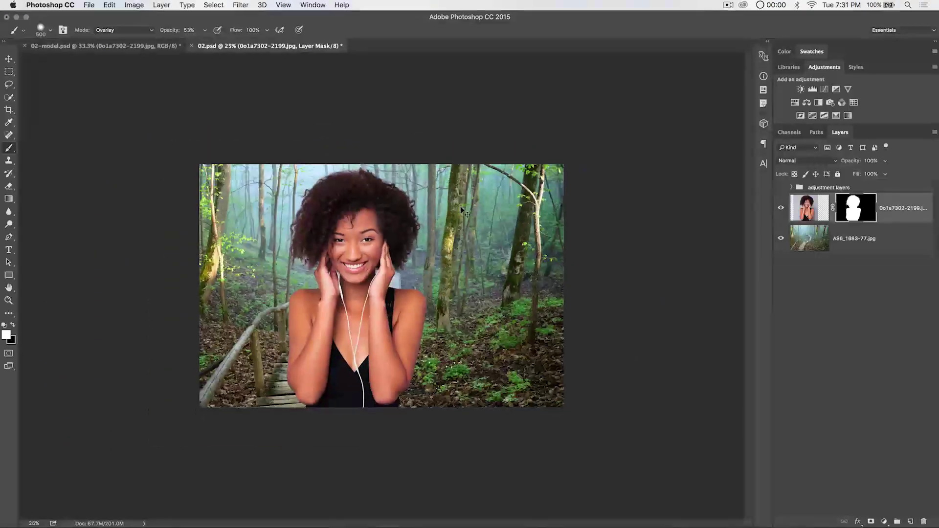
key("v")
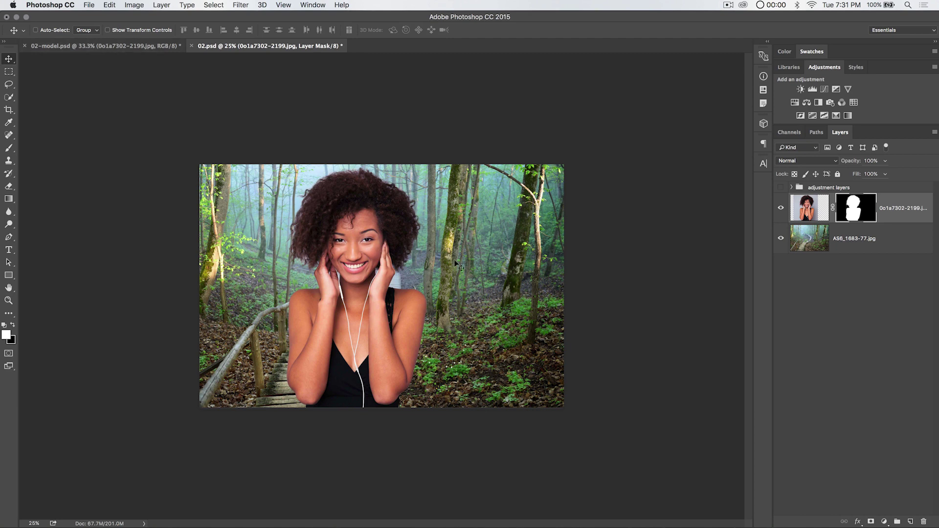
left_click(863, 209, "shift")
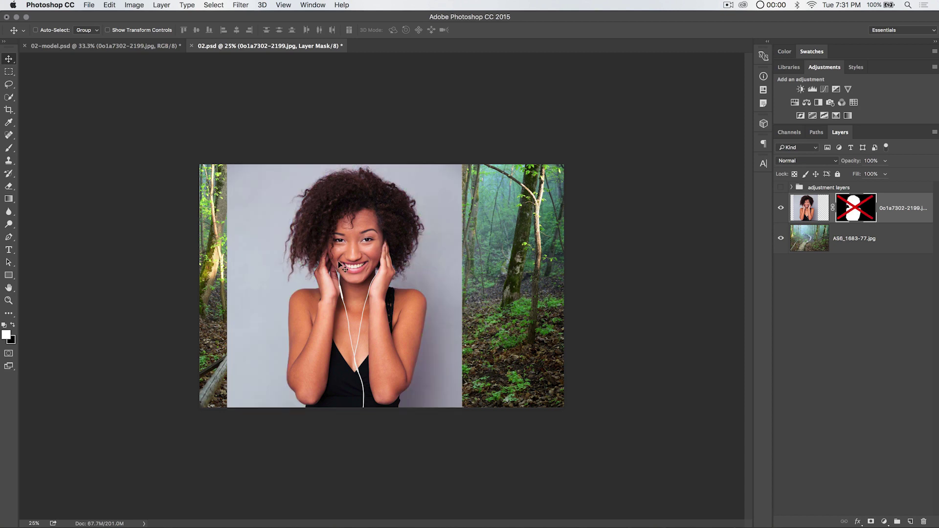
left_click(855, 213, "shift")
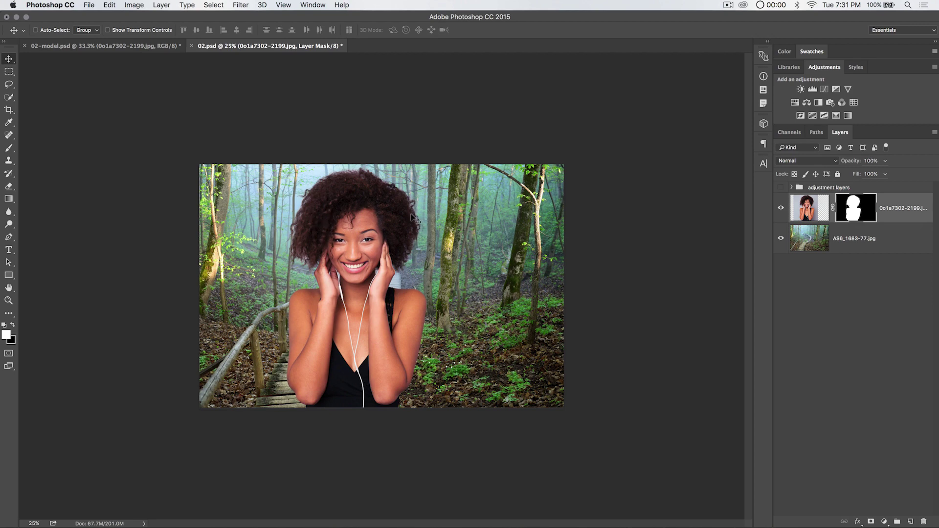
left_click(136, 46)
left_click(133, 6)
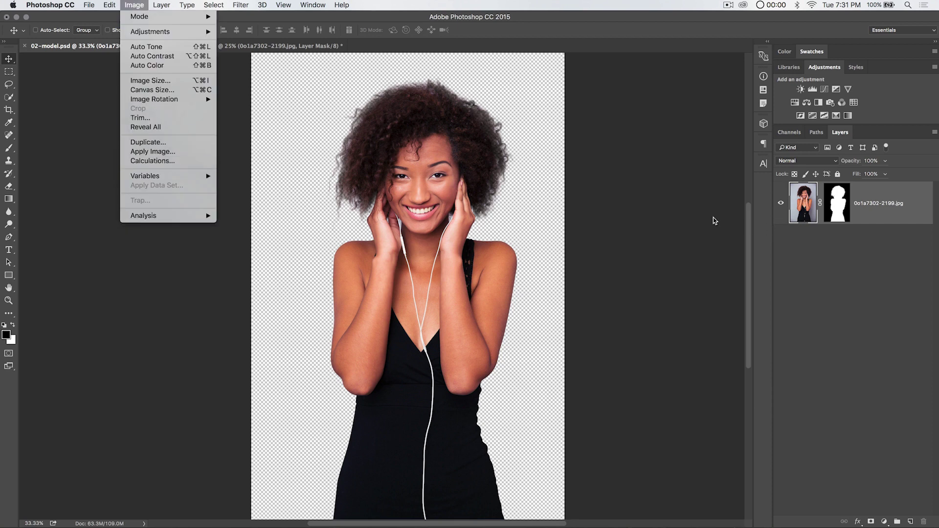
left_click(653, 219)
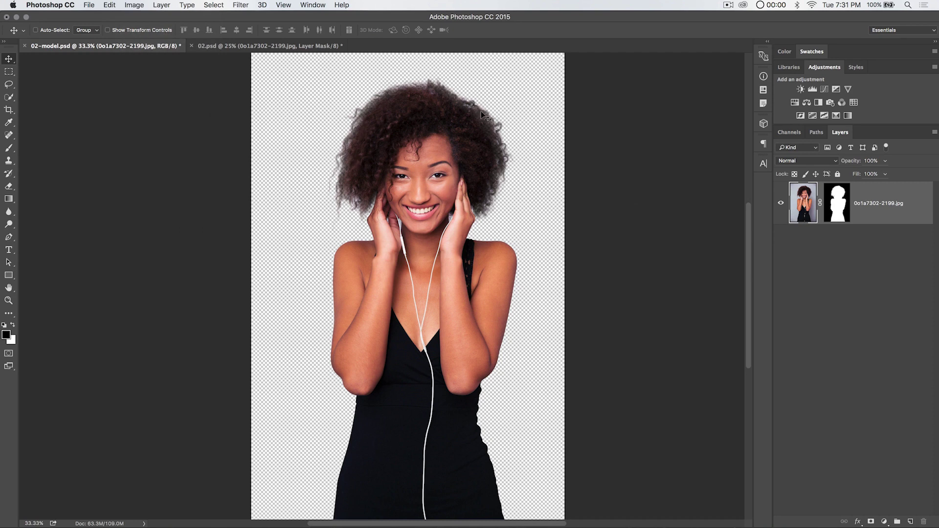
left_click(269, 46)
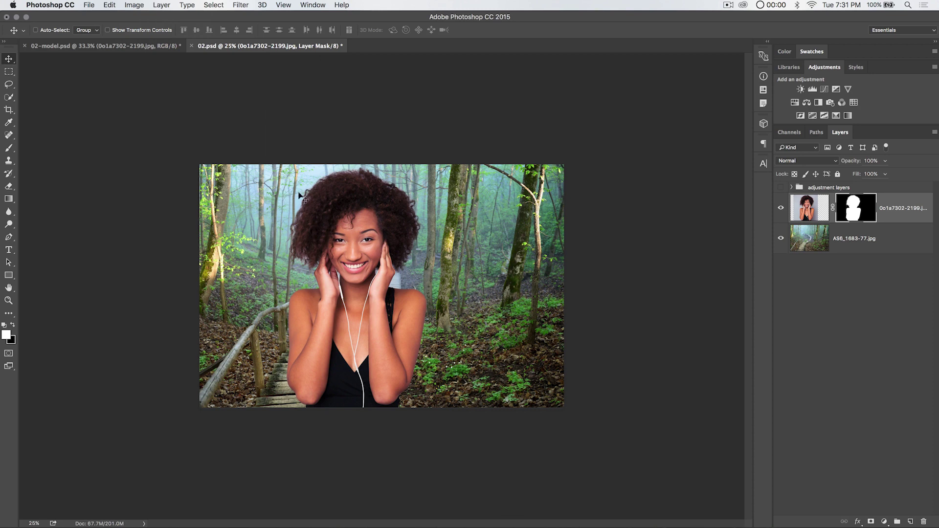